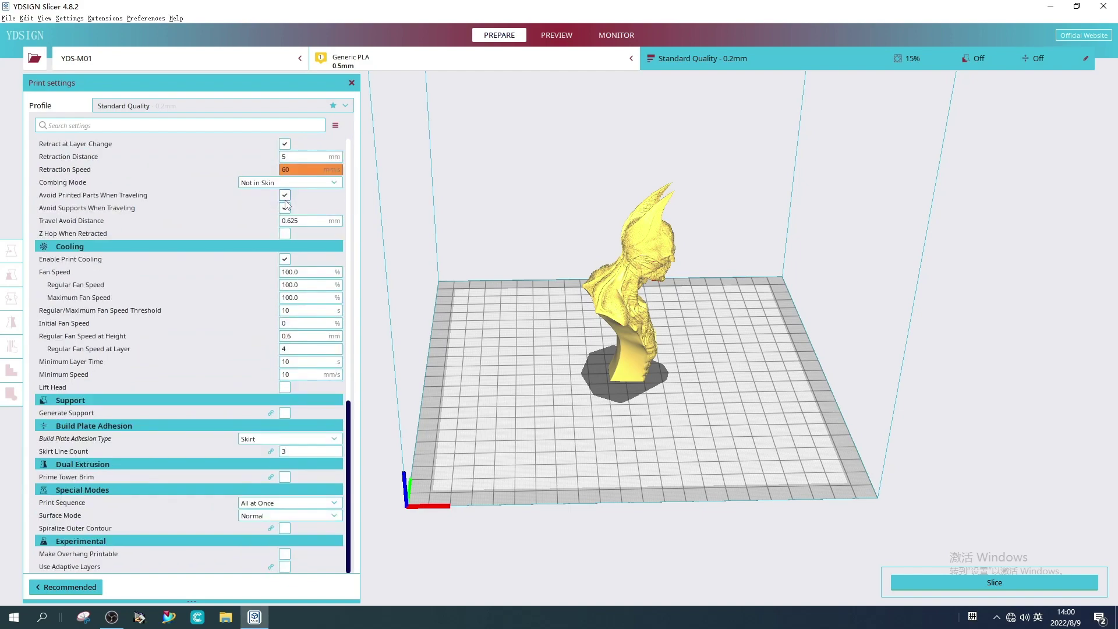
Check the bust's overhanging areas from below and enable support generation for the print.
scroll(286, 204, "up", 2)
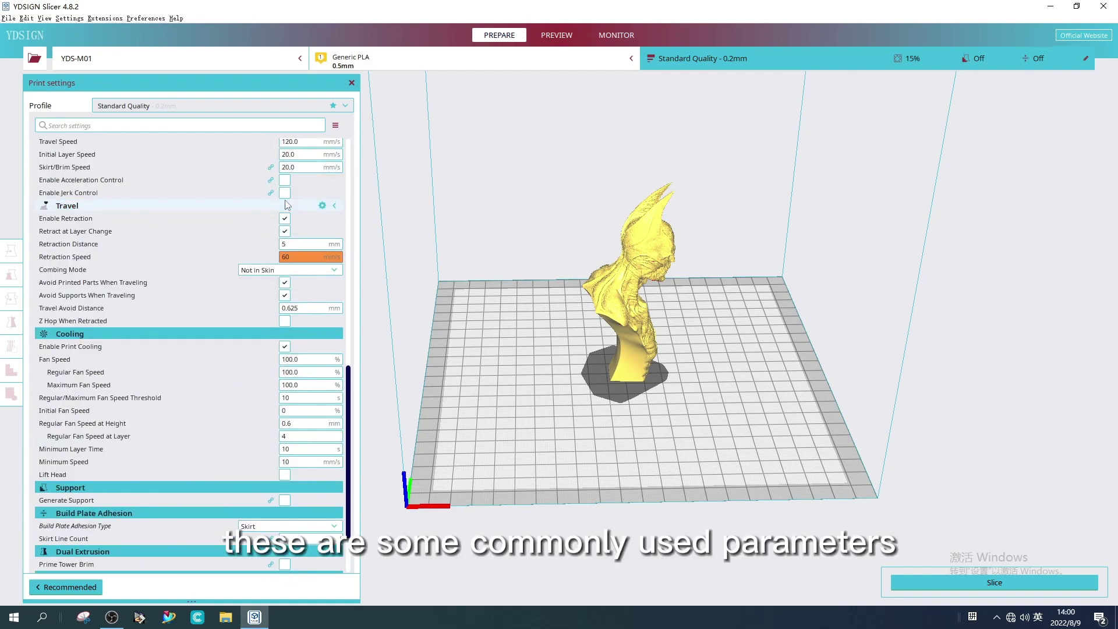
scroll(286, 204, "down", 2)
right_click_drag(861, 305, 744, 316)
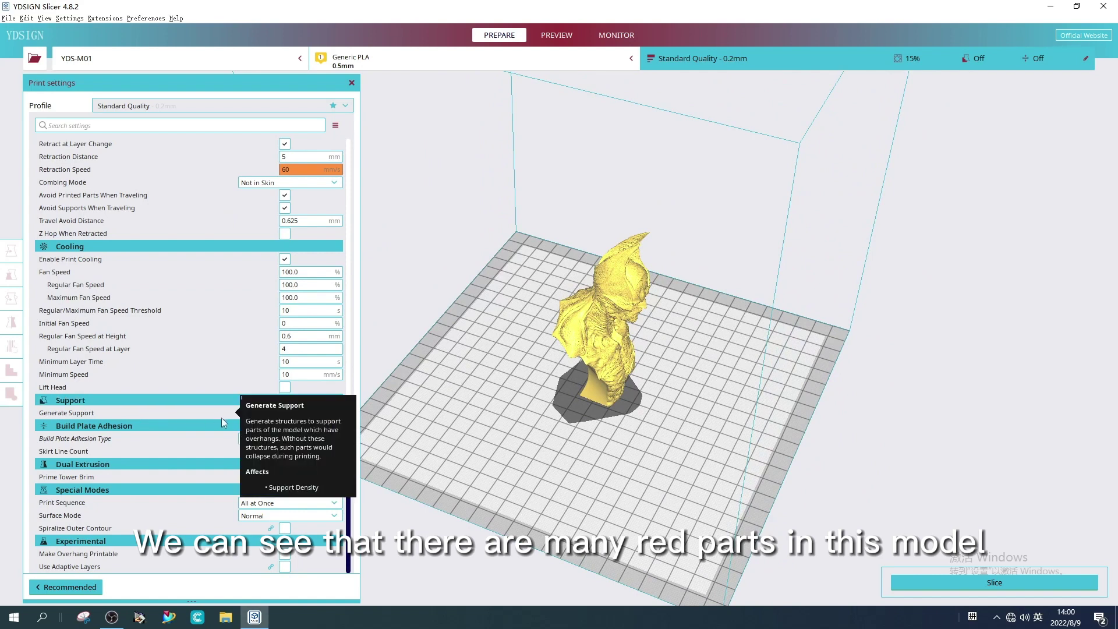
right_click_drag(604, 382, 539, 293)
right_click_drag(601, 310, 607, 362)
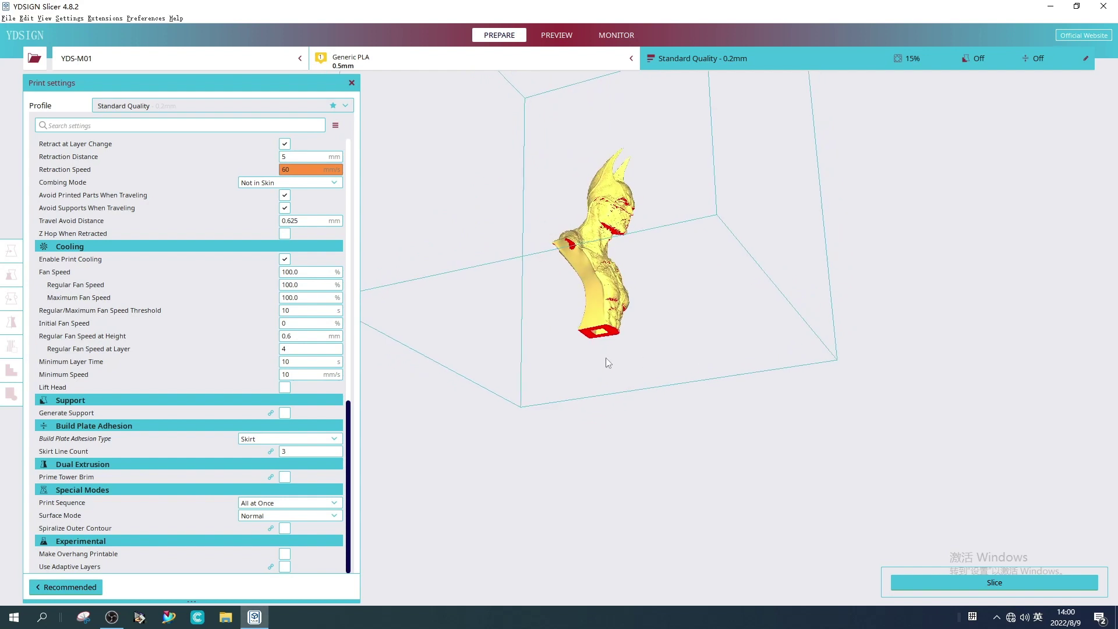
left_click(284, 412)
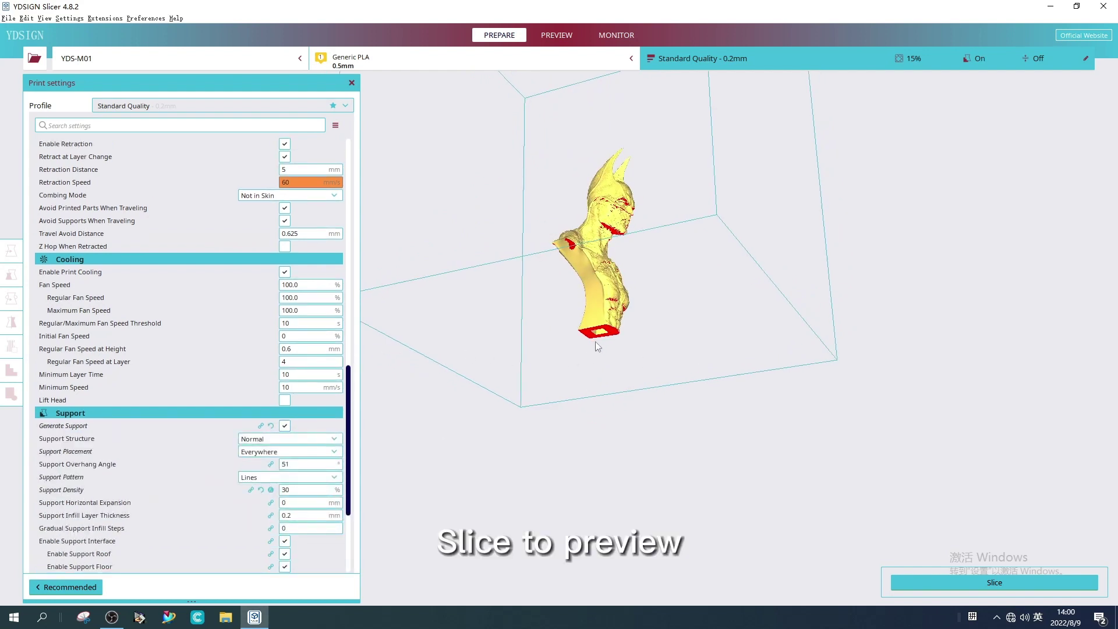
Slice the bust with supports enabled and open its layer preview.
right_click_drag(595, 341, 606, 352)
left_click(948, 581)
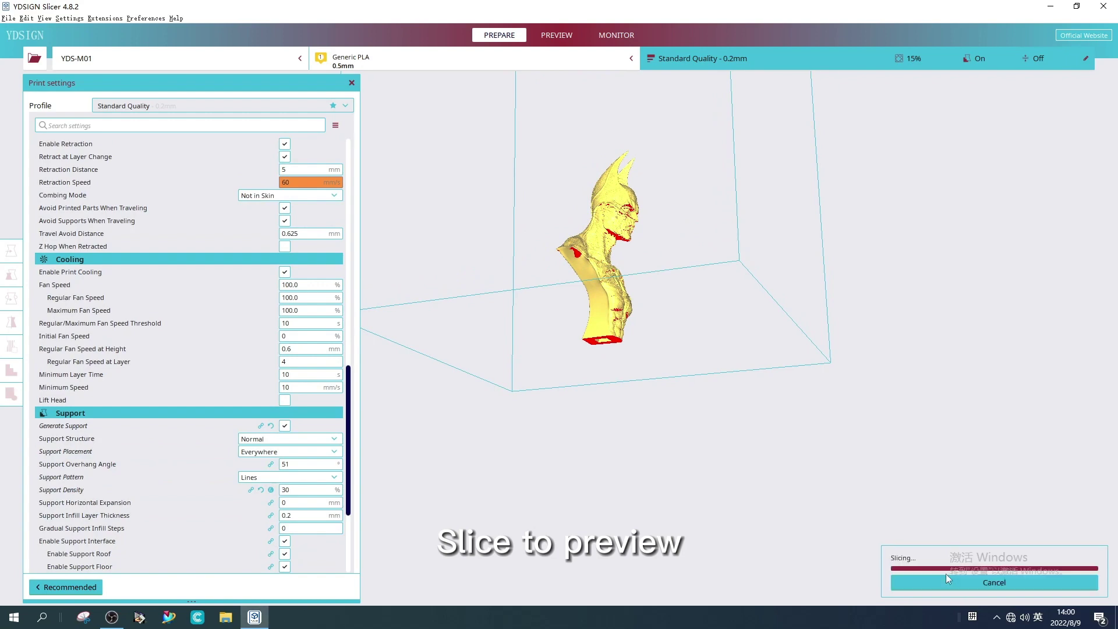
right_click_drag(721, 393, 781, 450)
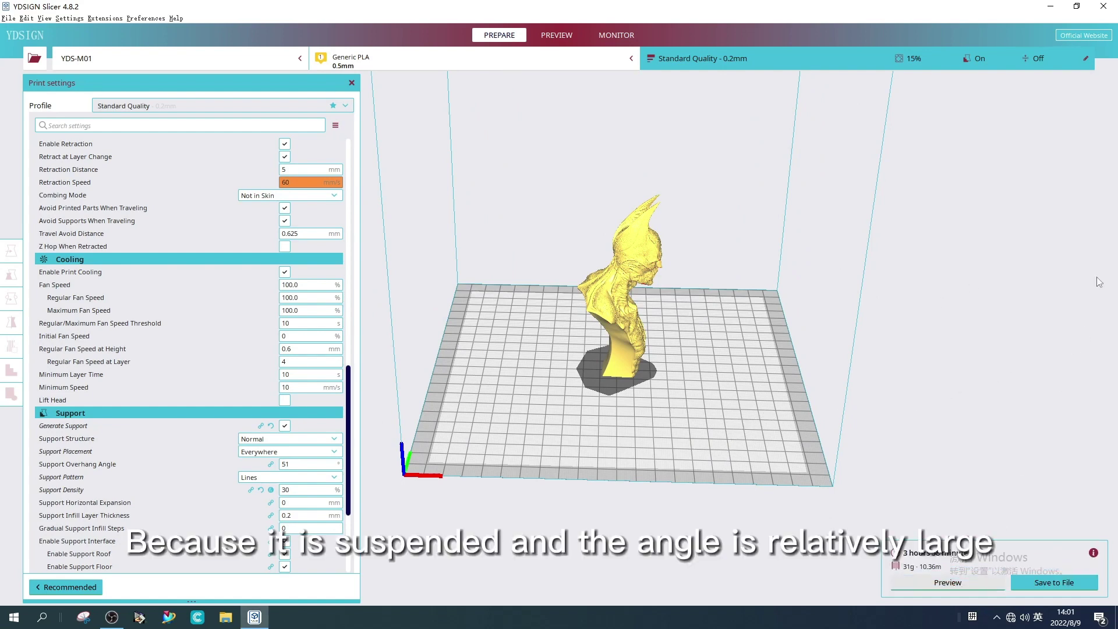
left_click(947, 582)
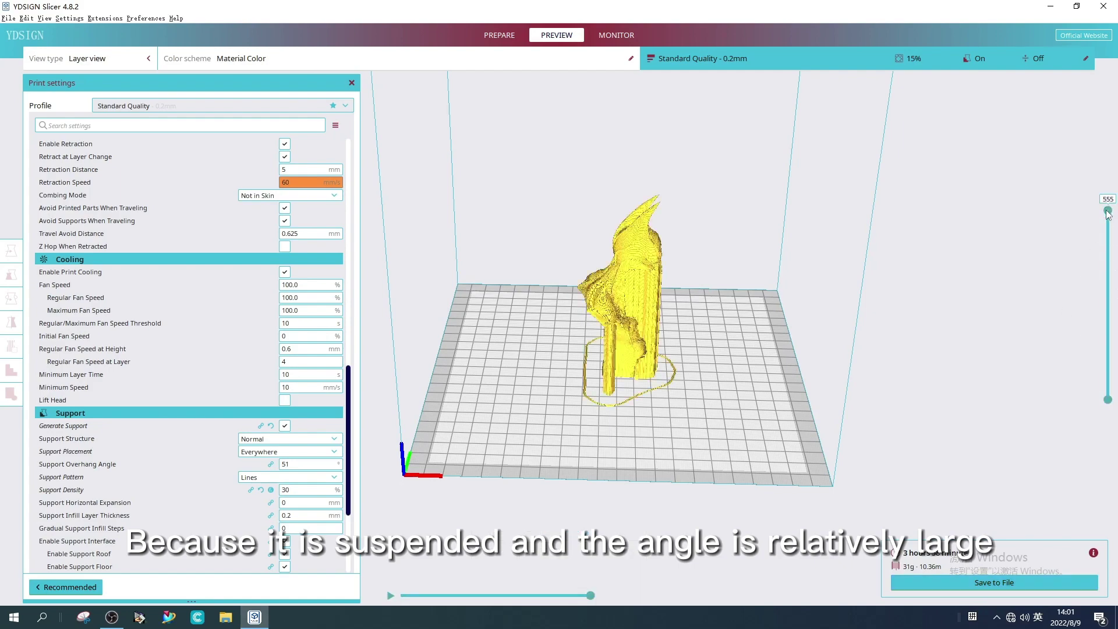
Examine the supports around the bust's face in the layer view and compare them with the solid model.
left_click_drag(1108, 213, 1107, 224)
scroll(686, 389, "up", 5)
right_click_drag(553, 324, 654, 386)
mouse_move(1107, 224)
left_mouse_down()
mouse_move(1107, 341)
mouse_move(1107, 212)
left_mouse_up()
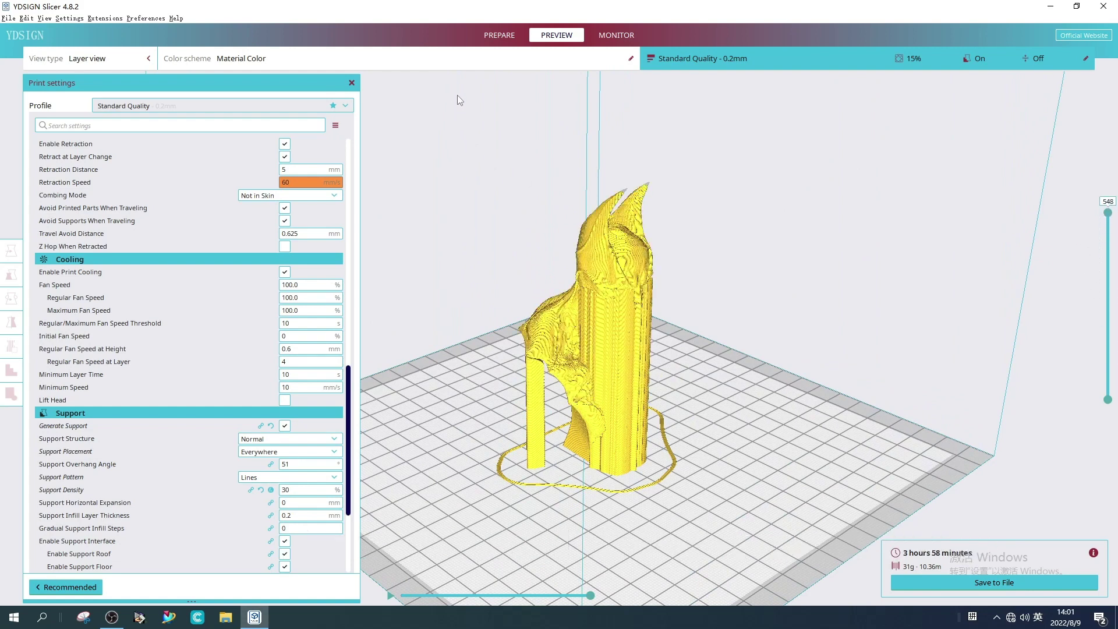
left_click(499, 34)
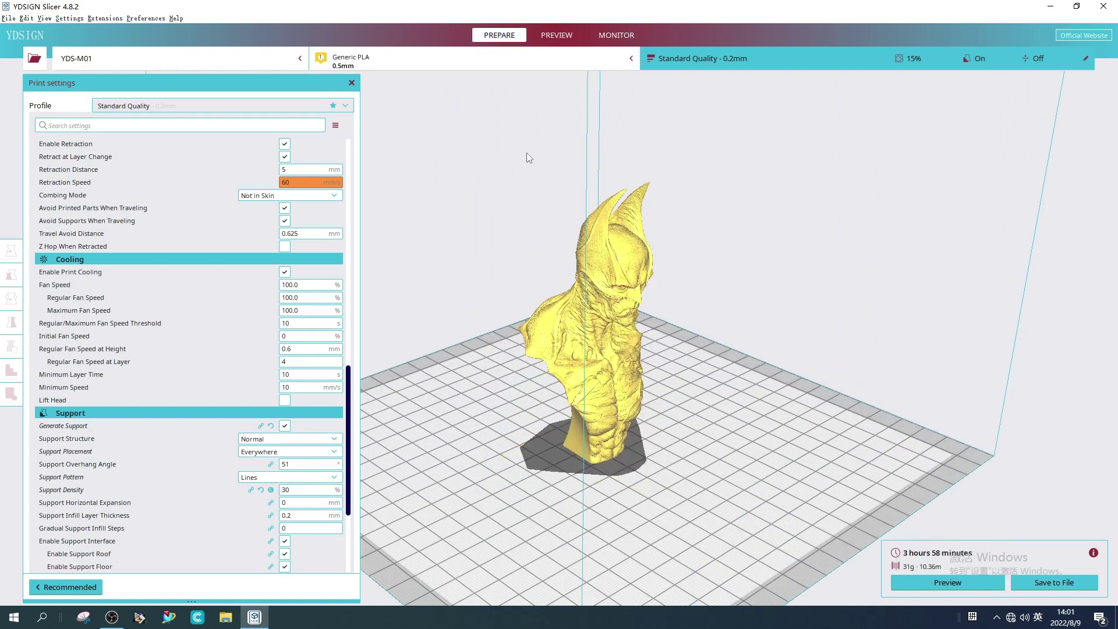
right_click_drag(560, 195, 591, 208)
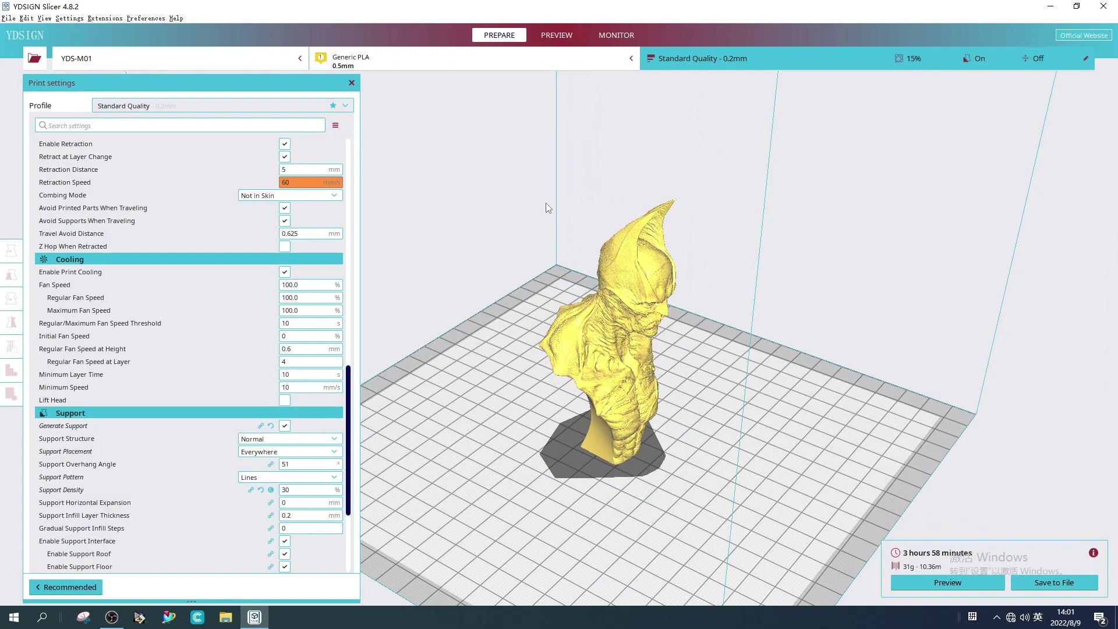
right_click_drag(473, 219, 671, 318)
left_click(556, 35)
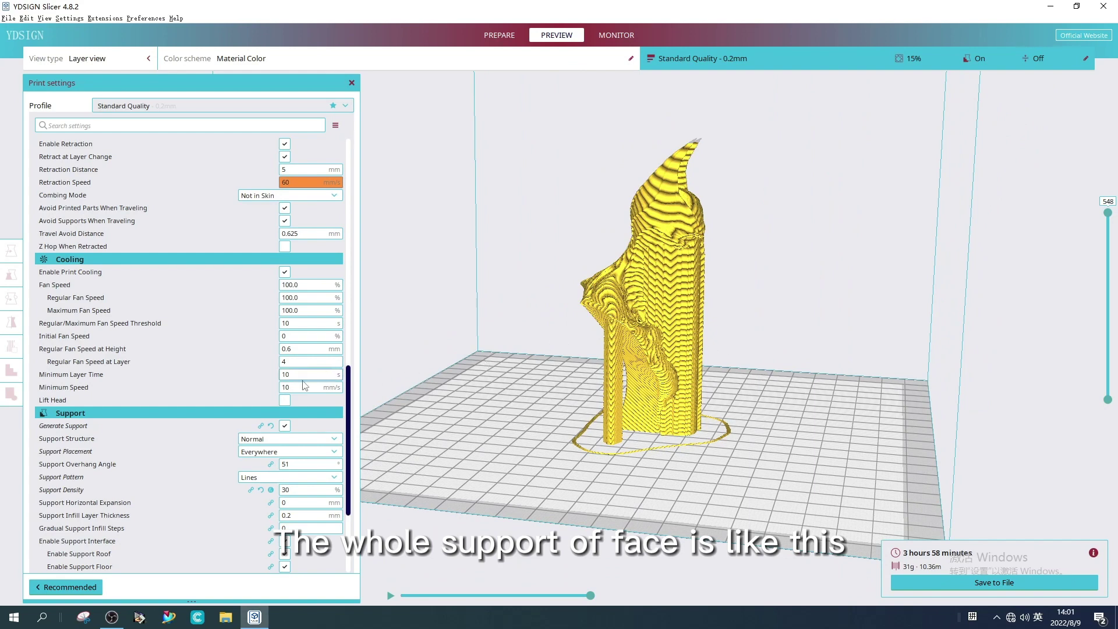
Keep the support structure at Normal and set the support placement to Touching Buildplate.
scroll(219, 466, "down", 2)
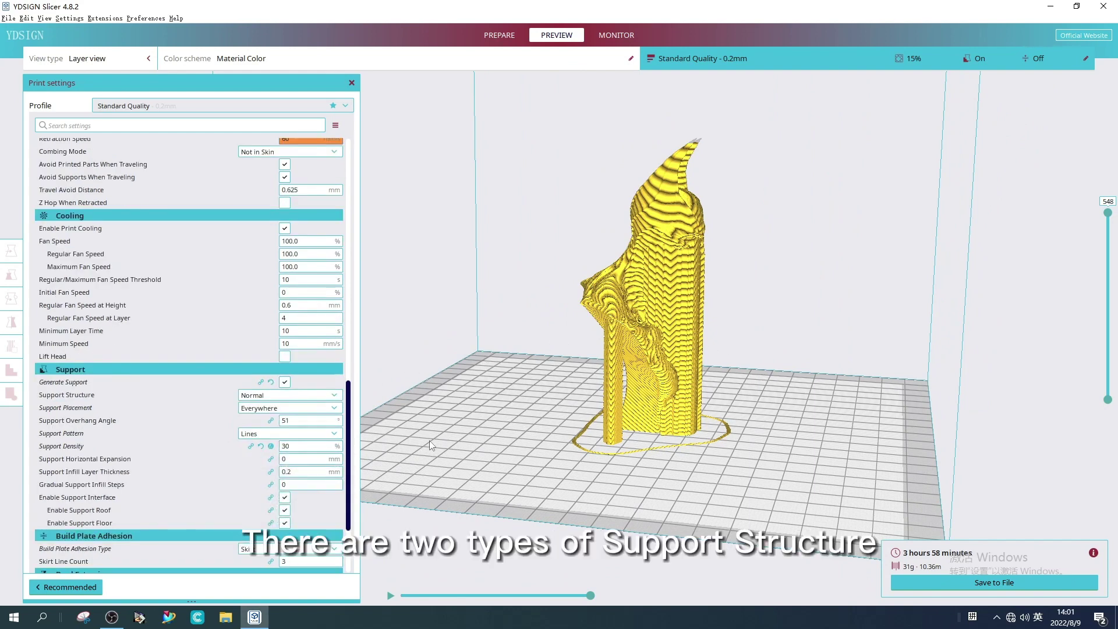
left_click(334, 395)
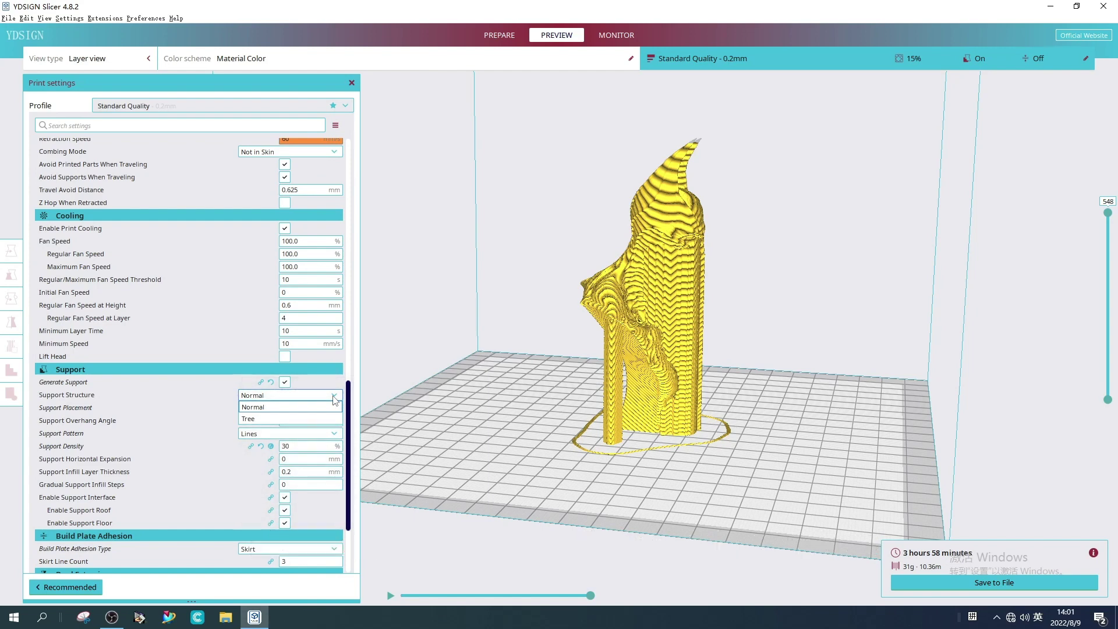
left_click(326, 407)
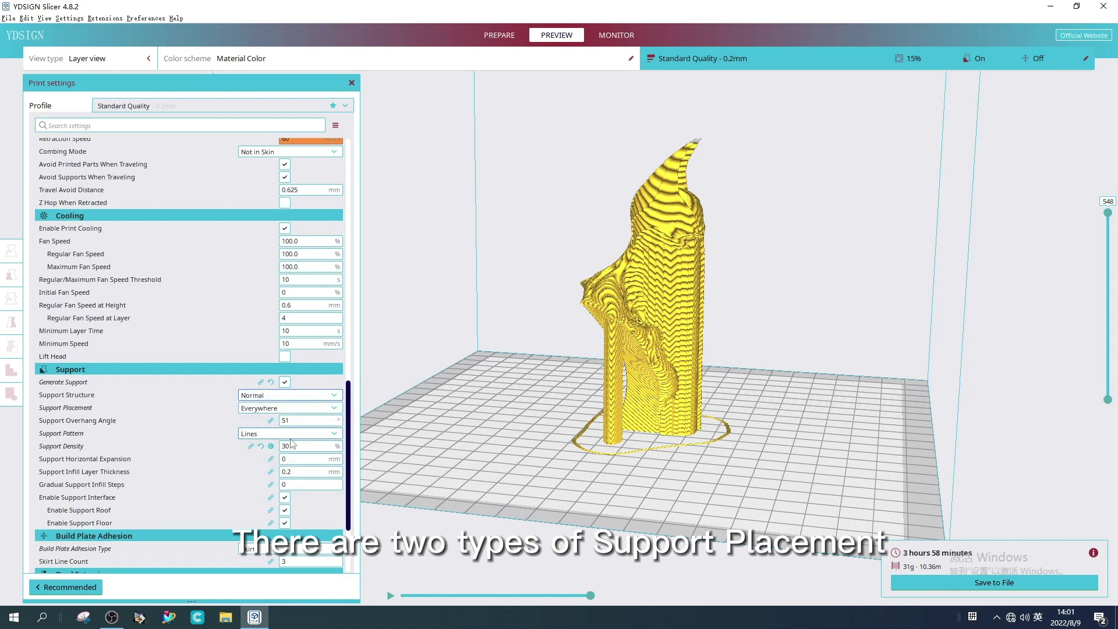
left_click(329, 408)
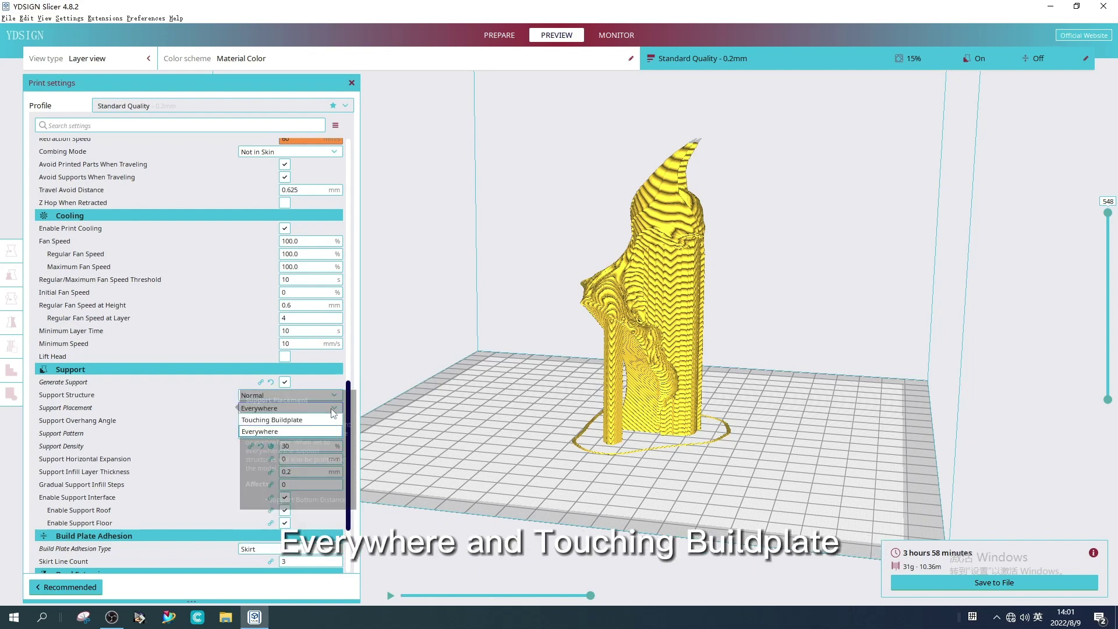
left_click(271, 420)
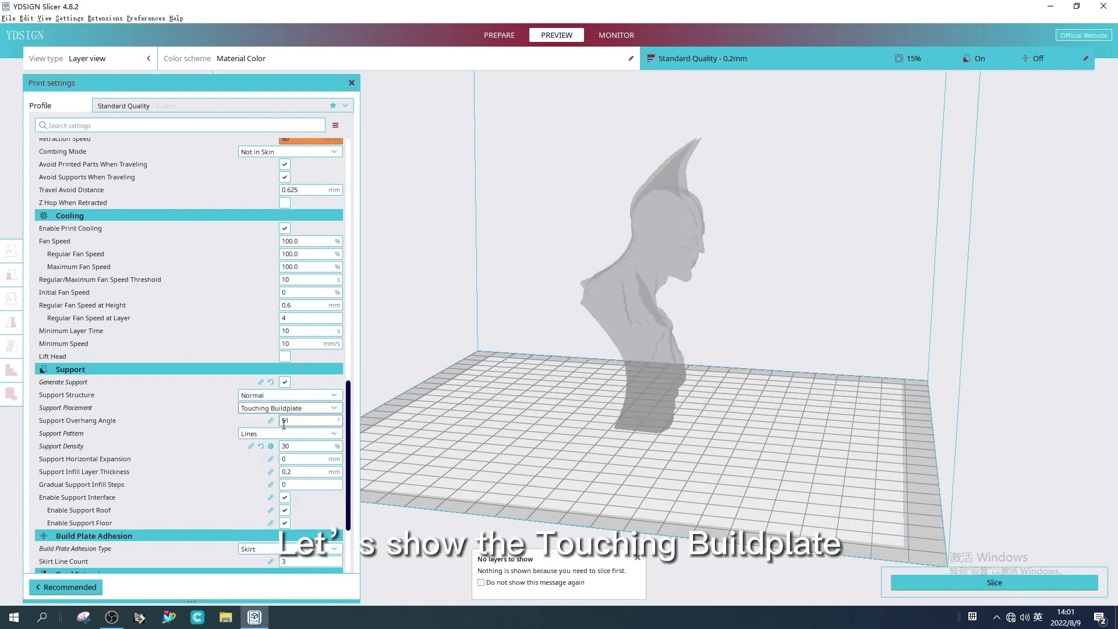
Slice the bust with build-plate-only supports and inspect where they stand around the chest and face.
left_click(959, 588)
right_click_drag(728, 410, 763, 414)
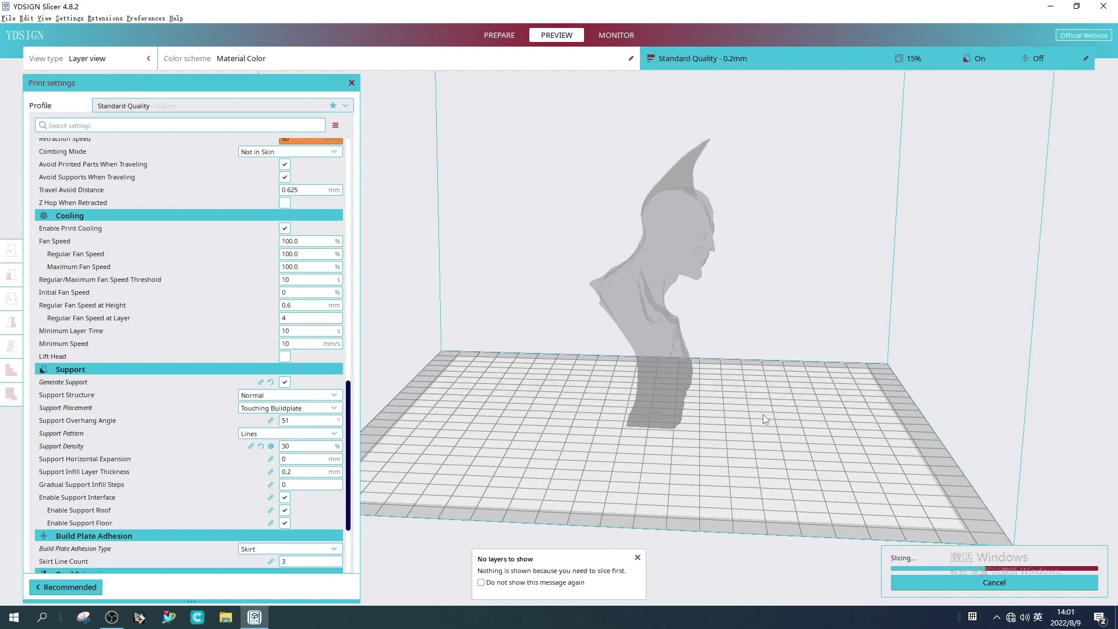
right_click_drag(762, 414, 662, 414)
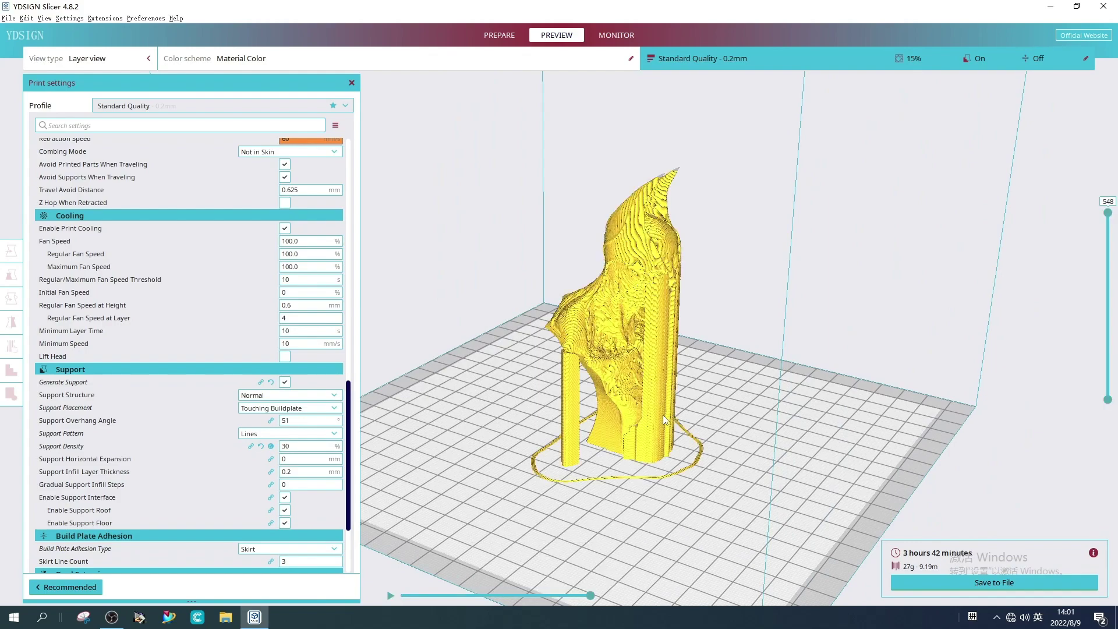
right_click_drag(761, 364, 711, 356)
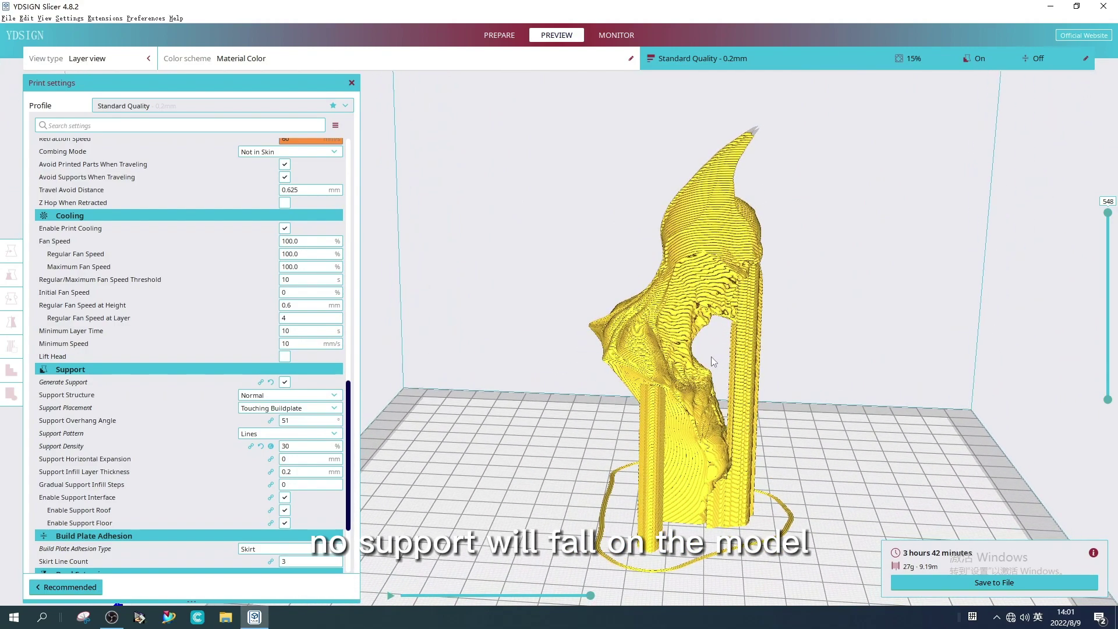
Set the support placement to Everywhere, slice the bust again and inspect the supports on the face.
left_click(298, 415)
left_click(295, 438)
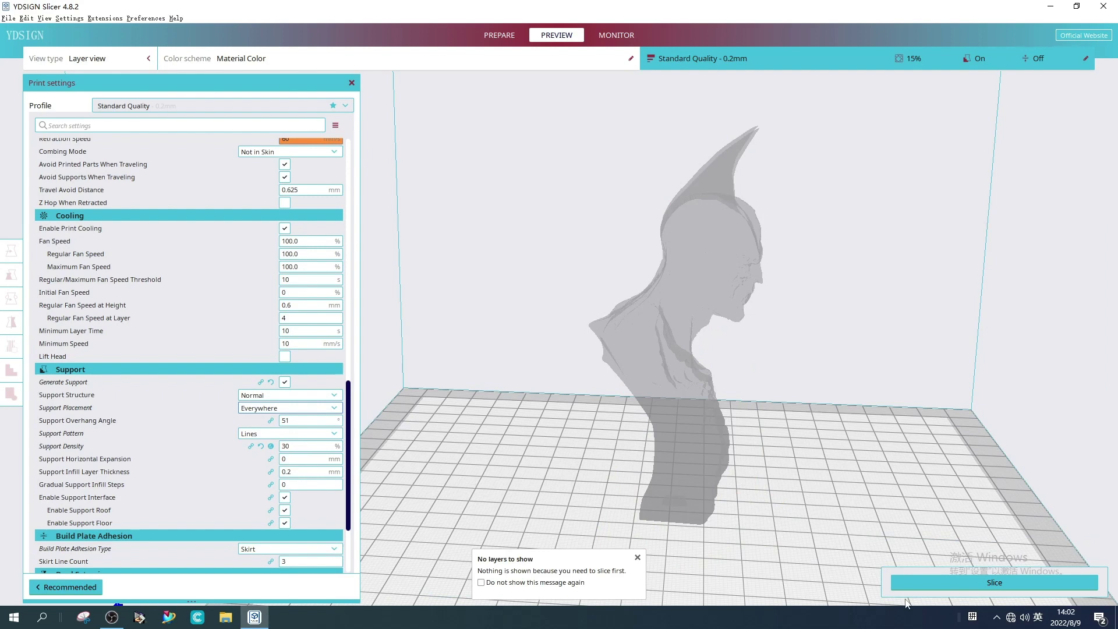
left_click(905, 580)
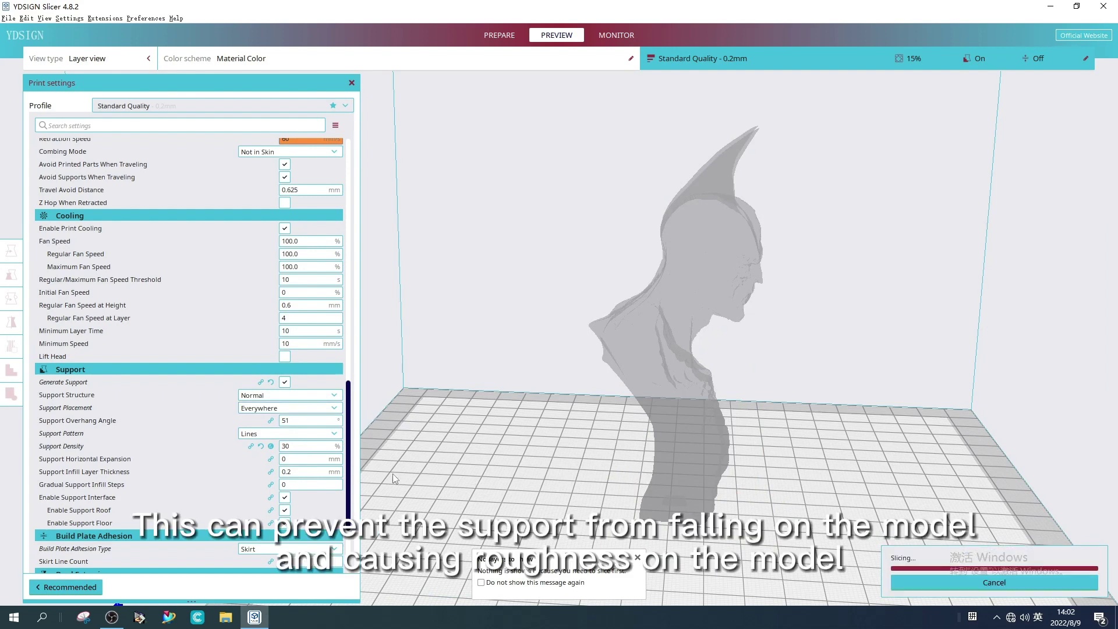
left_click(309, 435)
left_click(557, 433)
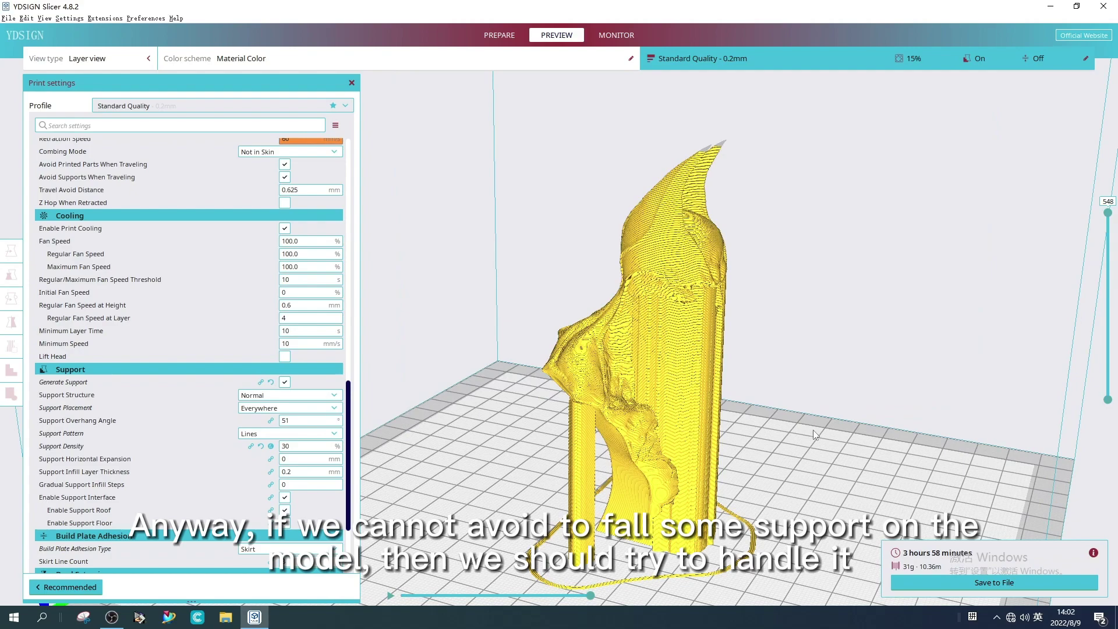
right_click_drag(812, 430, 714, 438)
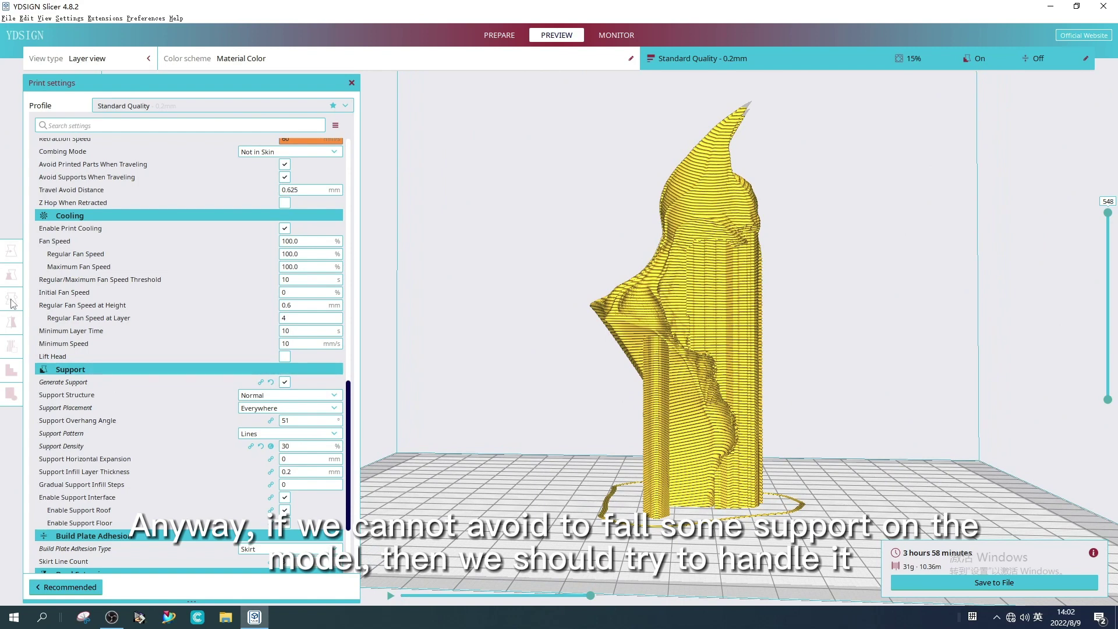
Rotate the bust backwards in the side plane so that its face tilts upward and its back faces the plate.
left_click(668, 319)
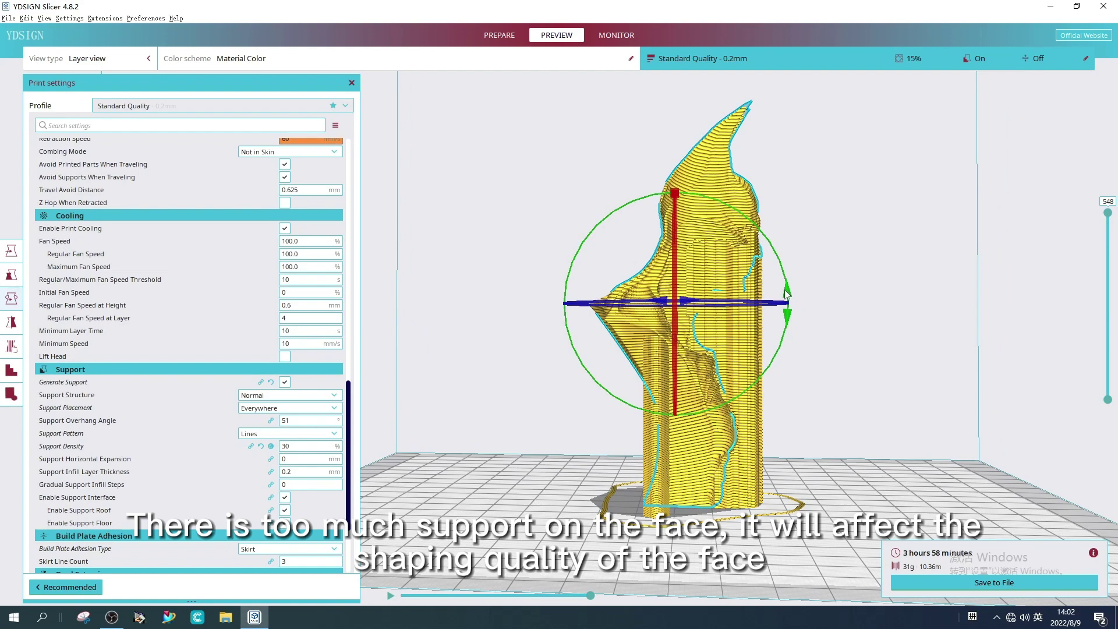
left_click_drag(786, 294, 766, 240)
left_click(499, 35)
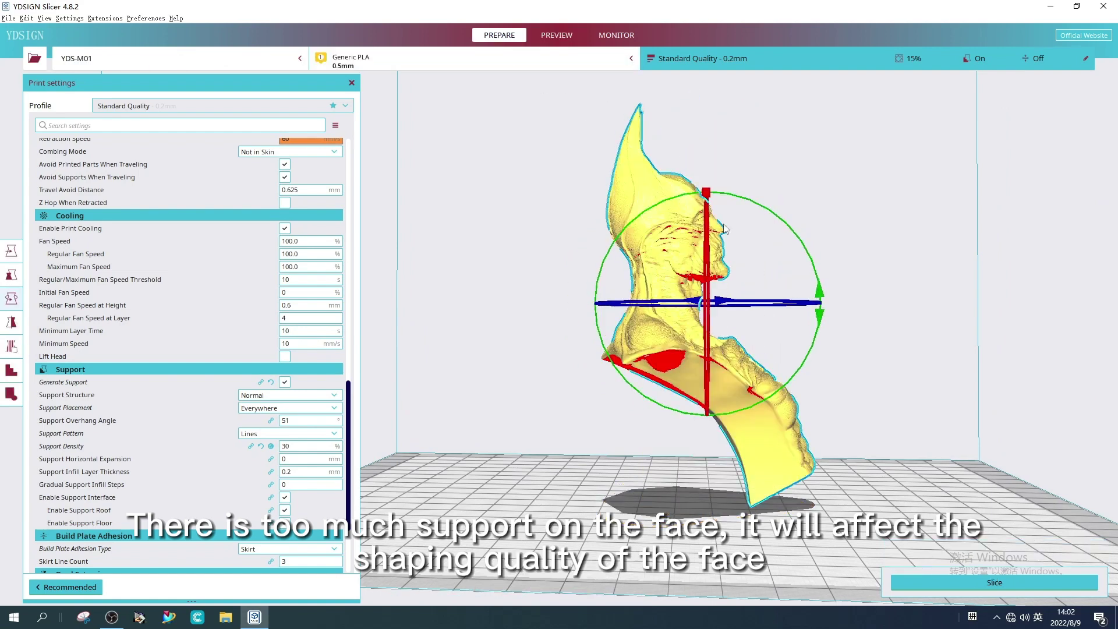
left_click_drag(814, 271, 798, 444)
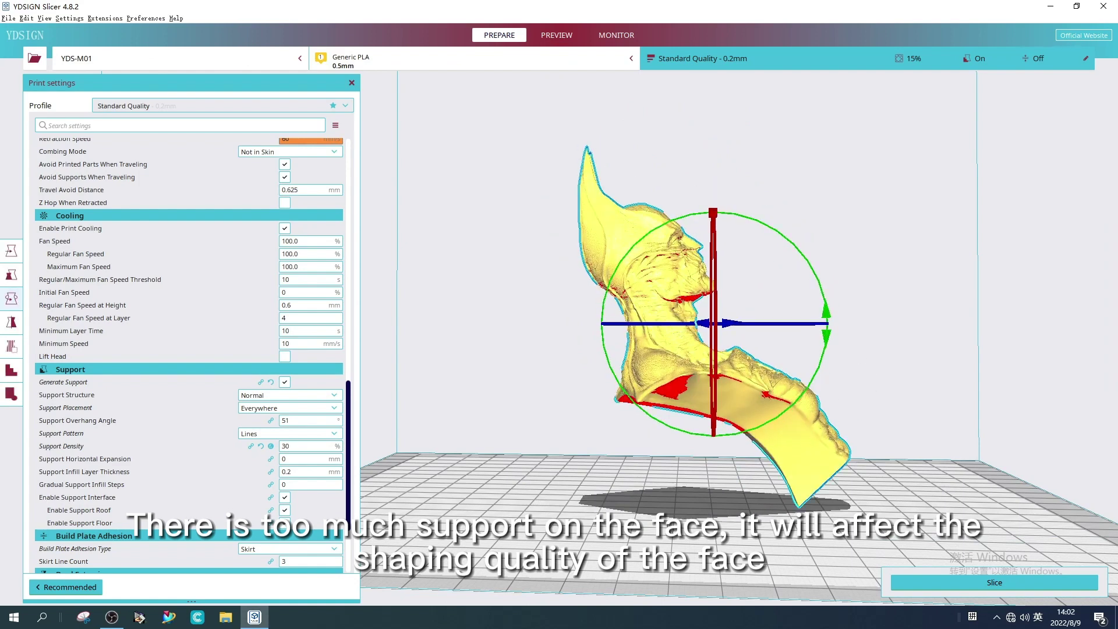
right_click_drag(798, 444, 597, 483)
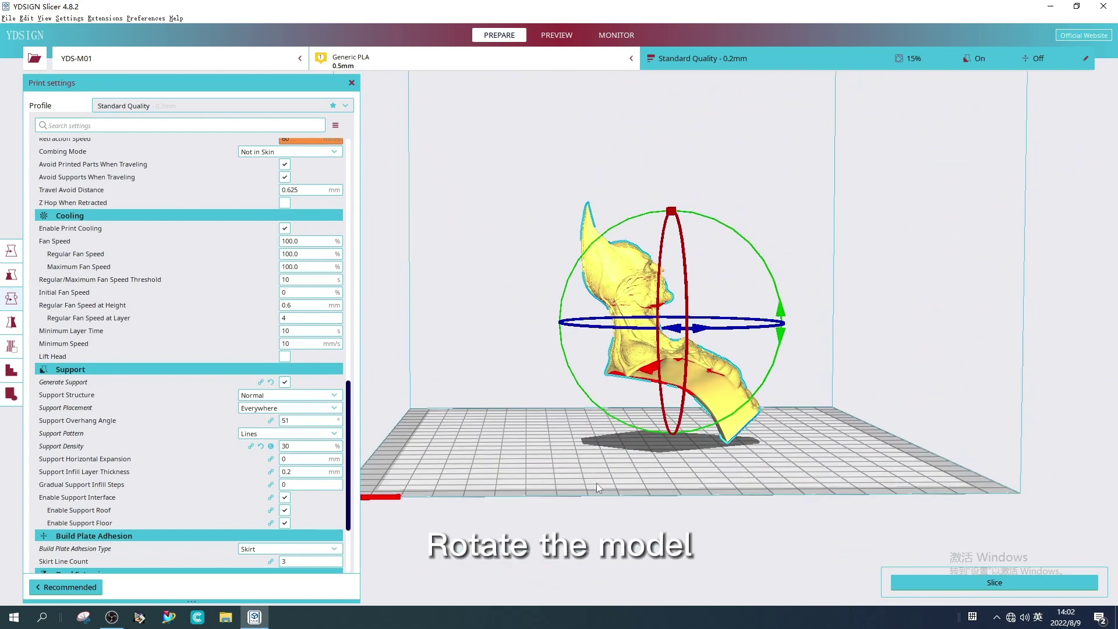
Slice the tilted bust and open its layer preview.
left_click(910, 579)
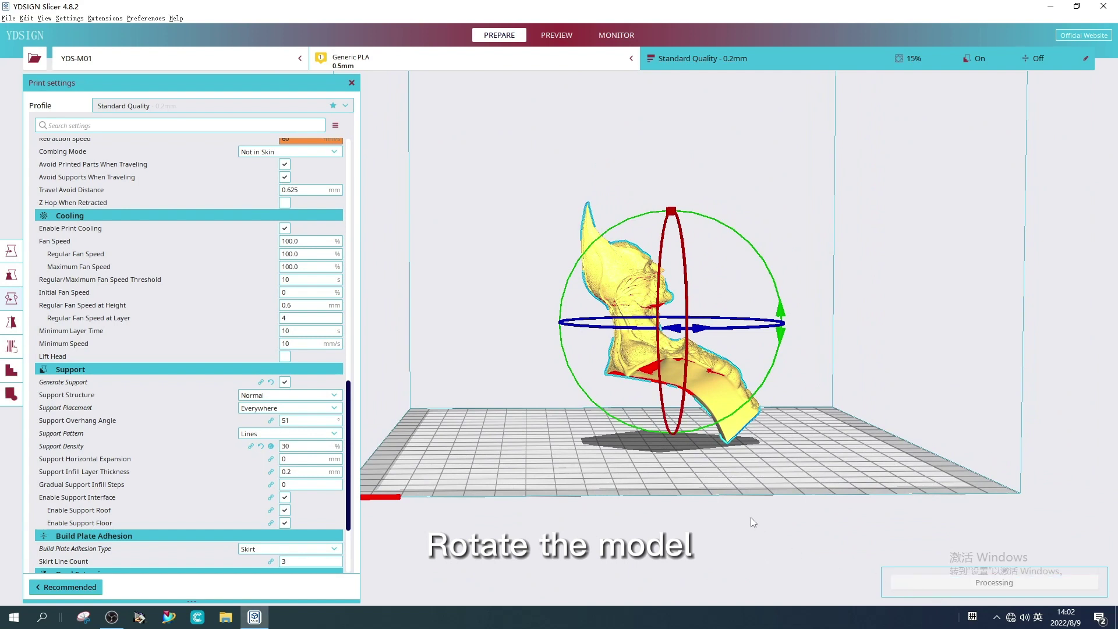
scroll(668, 477, "down", 2)
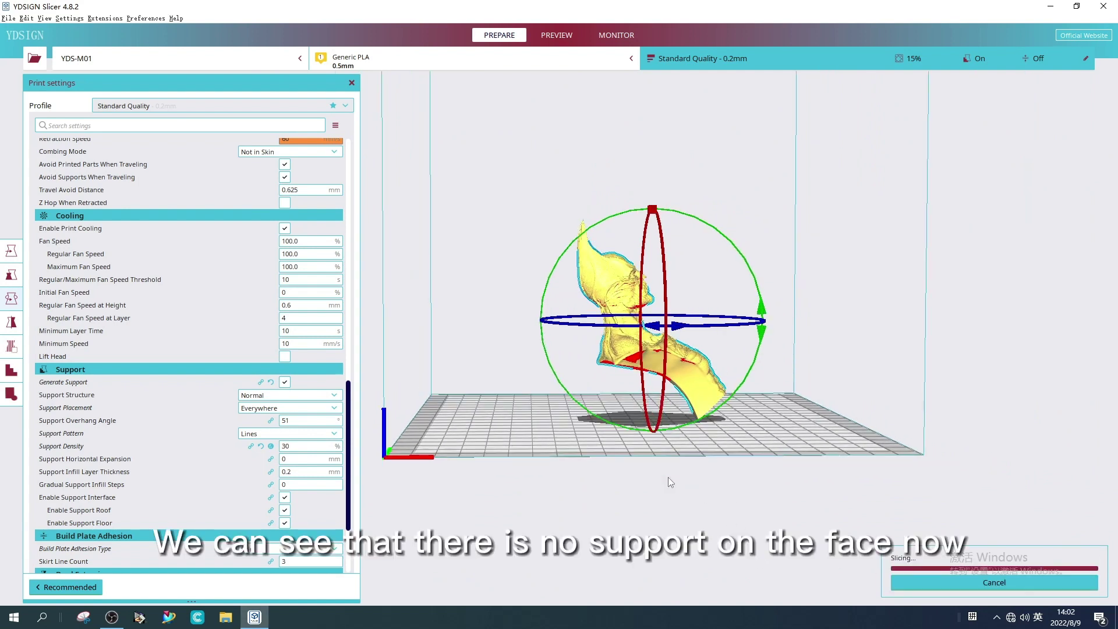
scroll(617, 484, "down", 2)
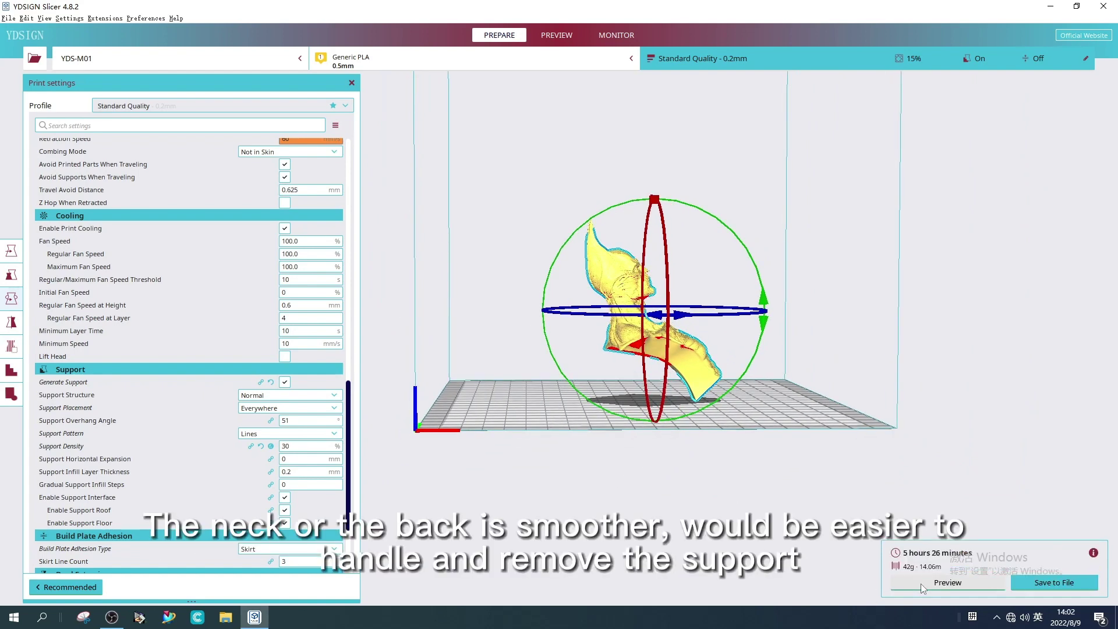
left_click(920, 583)
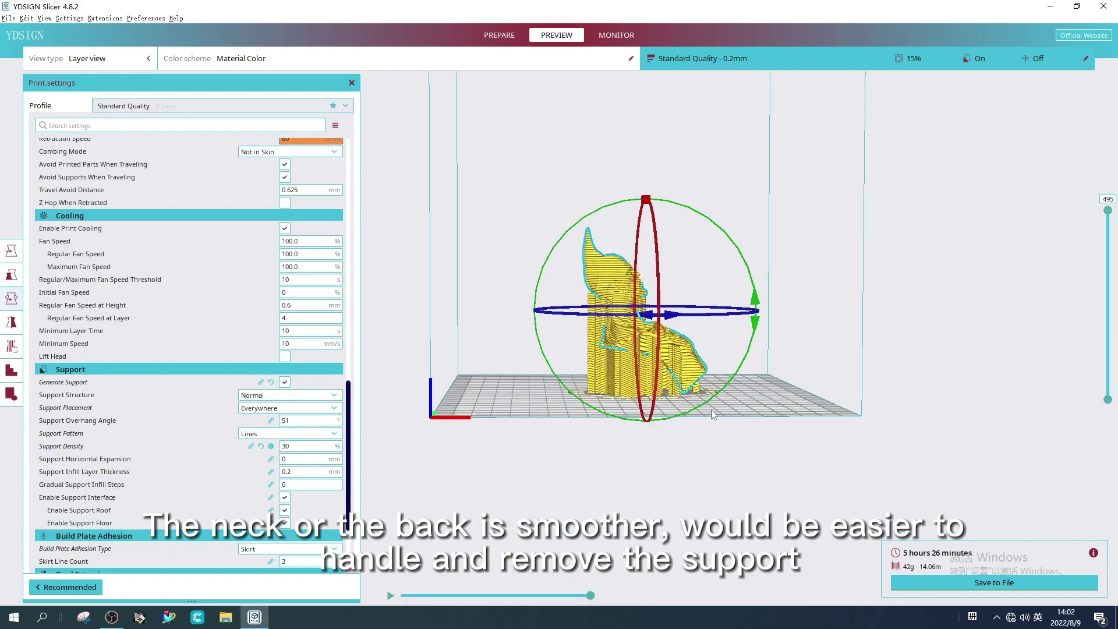
Examine the tilted bust's supports around the face, neck and back, and where its base meets the build plate.
right_click_drag(715, 396, 605, 454)
scroll(652, 445, "up", 2)
left_click(661, 456)
scroll(647, 456, "up", 2)
mouse_move(222, 449)
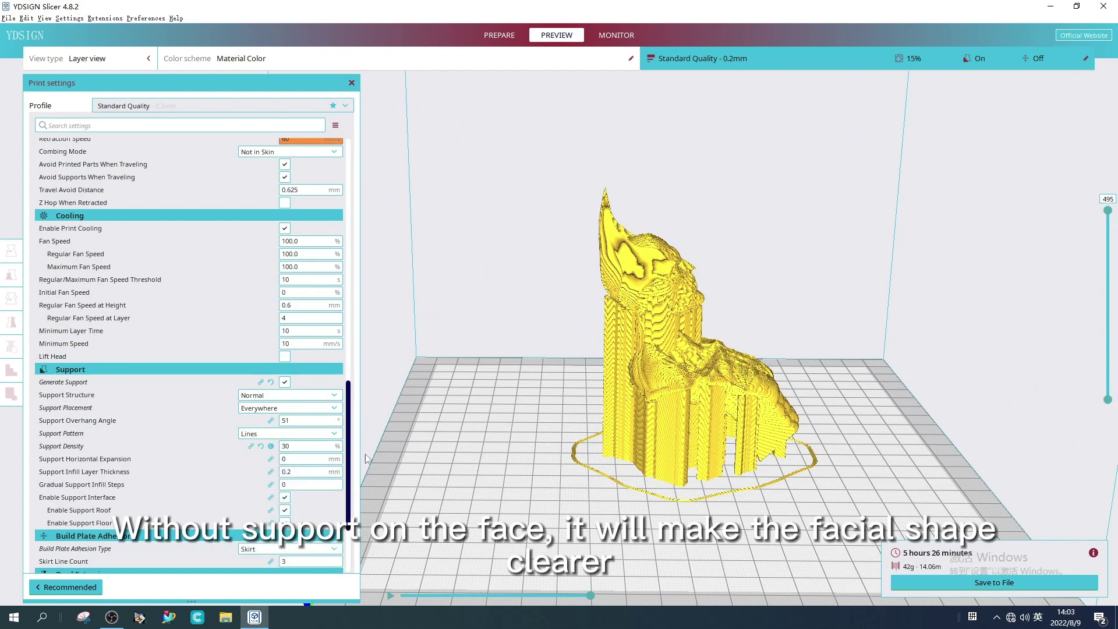
right_click_drag(627, 479, 652, 486)
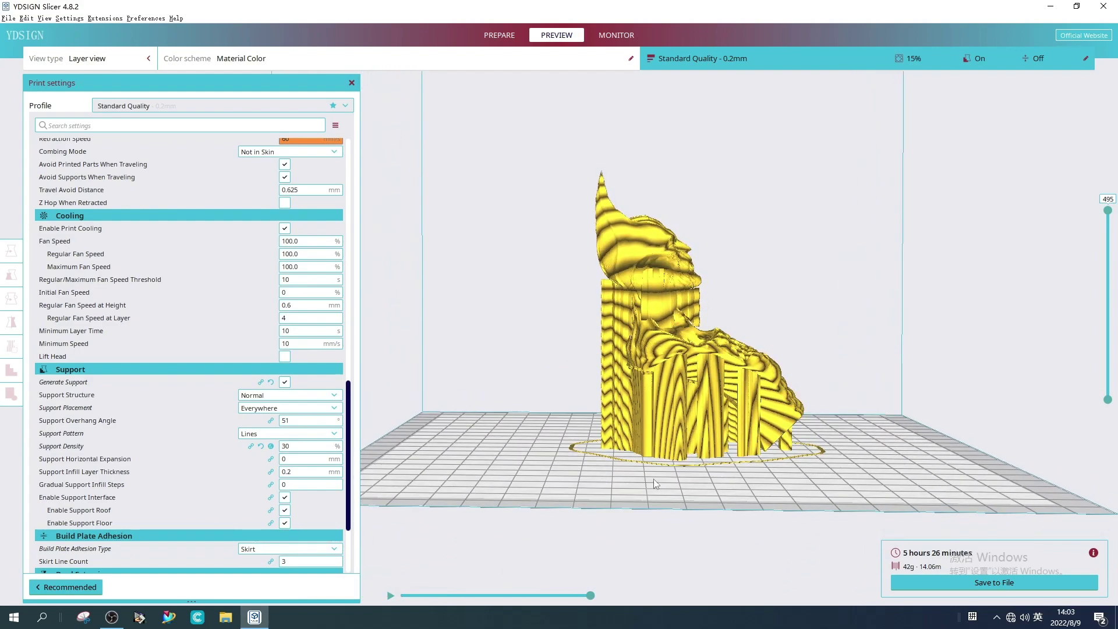
scroll(653, 479, "up", 6)
scroll(585, 415, "up", 5)
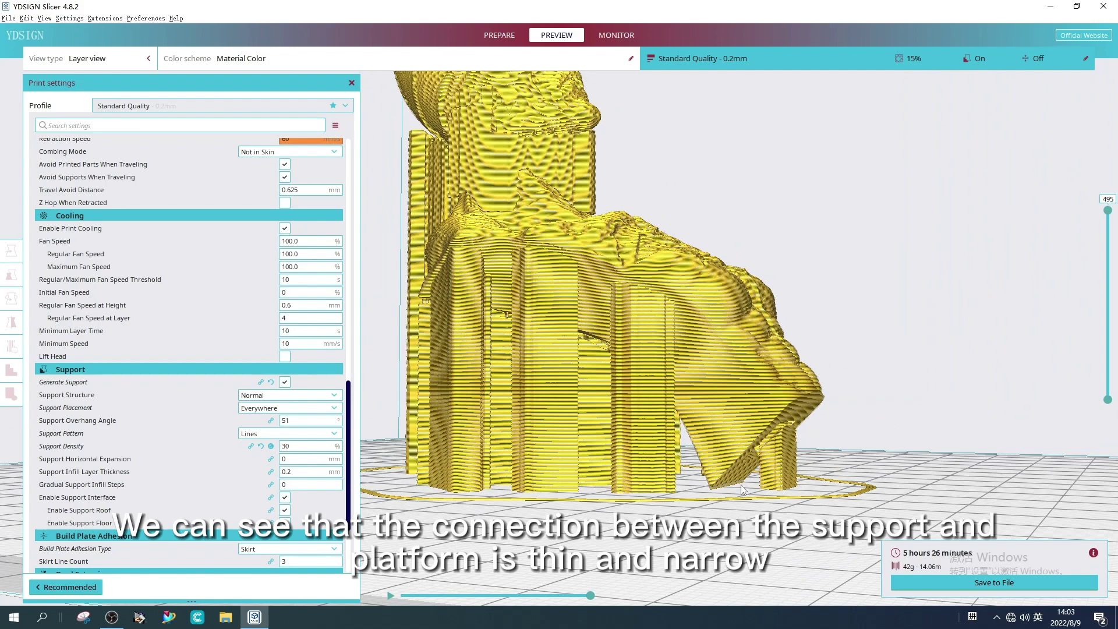
scroll(740, 484, "up", 5)
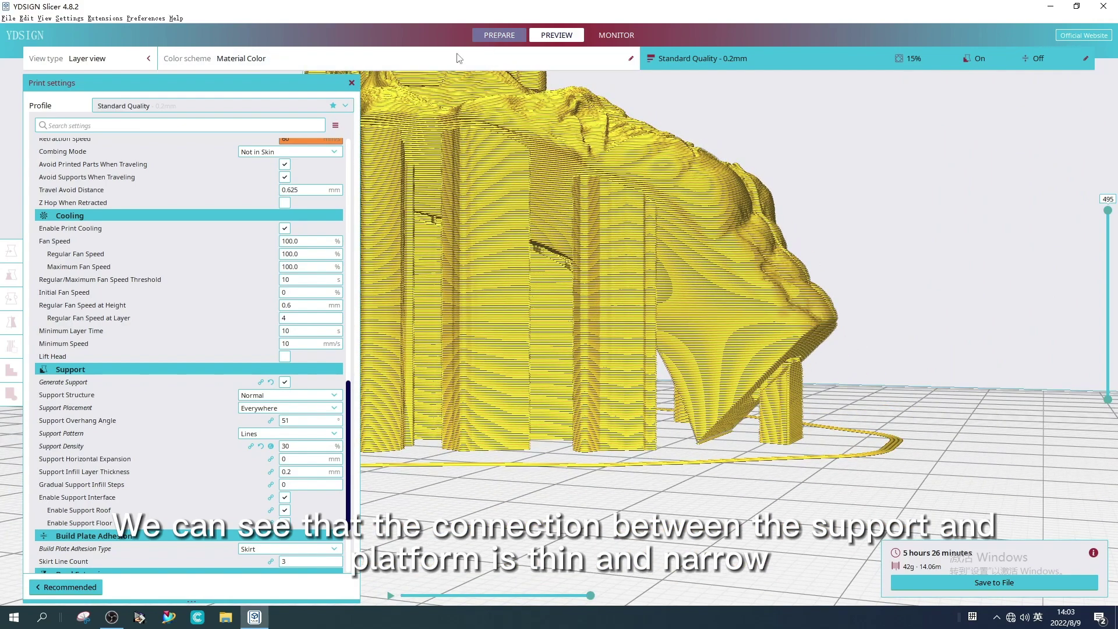
Return to model preparation and place a cube custom support, size 5 mm with a 7.5 mm base, under the bust's lowest corner.
left_click(499, 34)
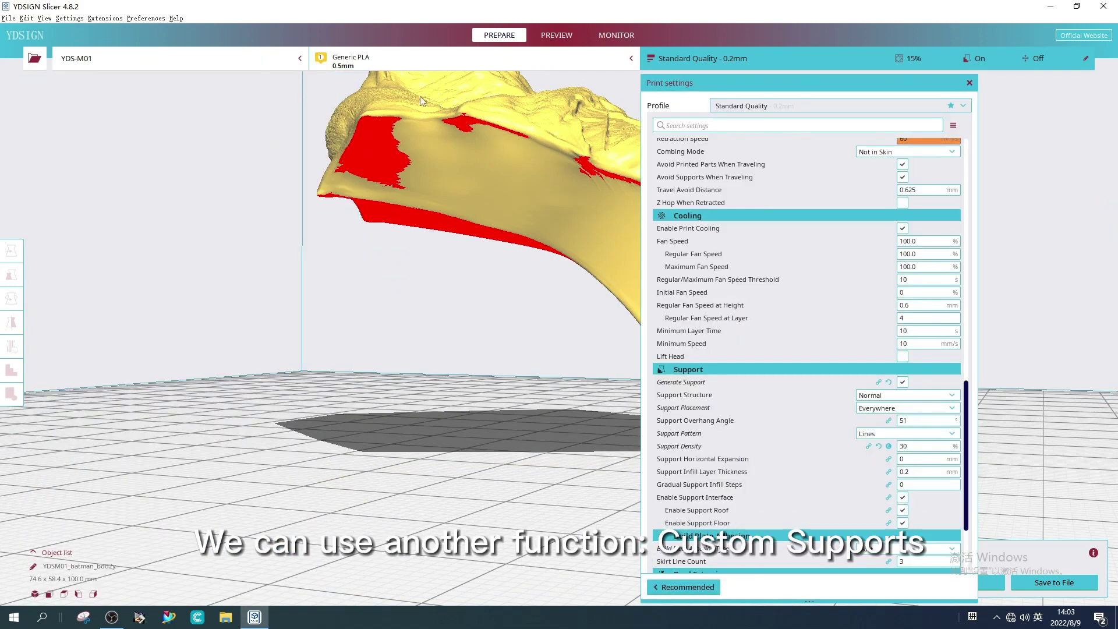
left_click(969, 83)
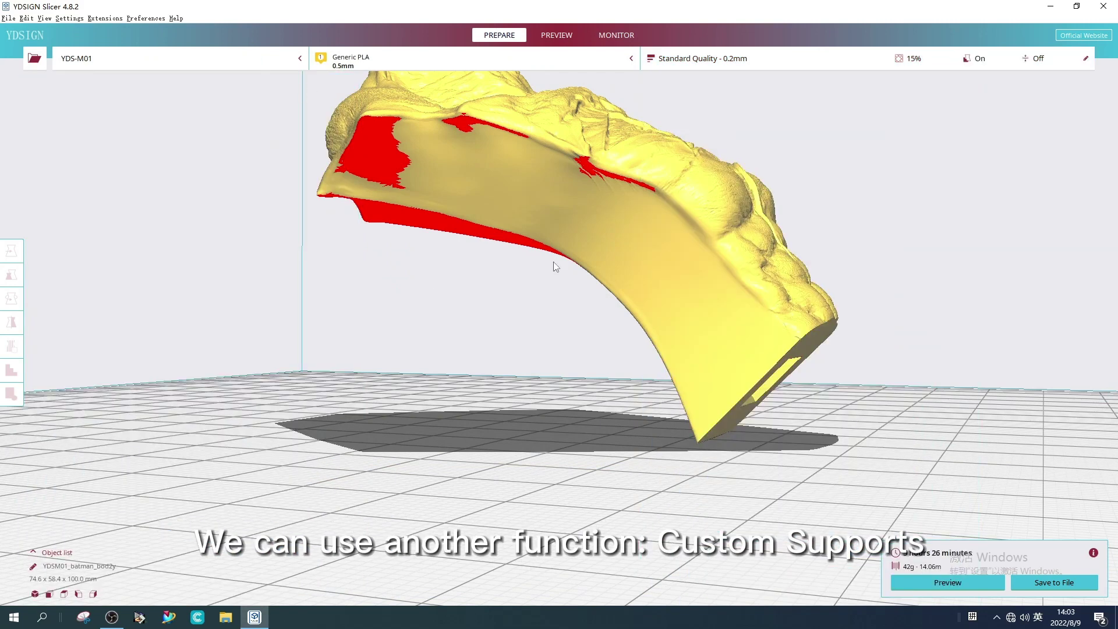
left_click(484, 210)
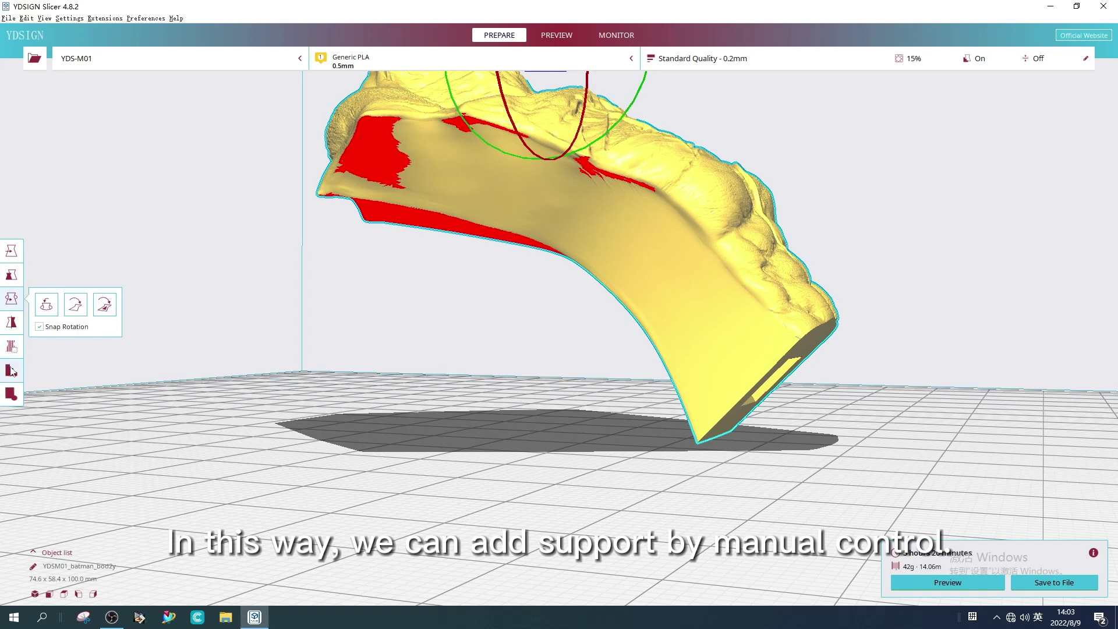
left_click(11, 370)
right_click_drag(625, 553, 621, 480)
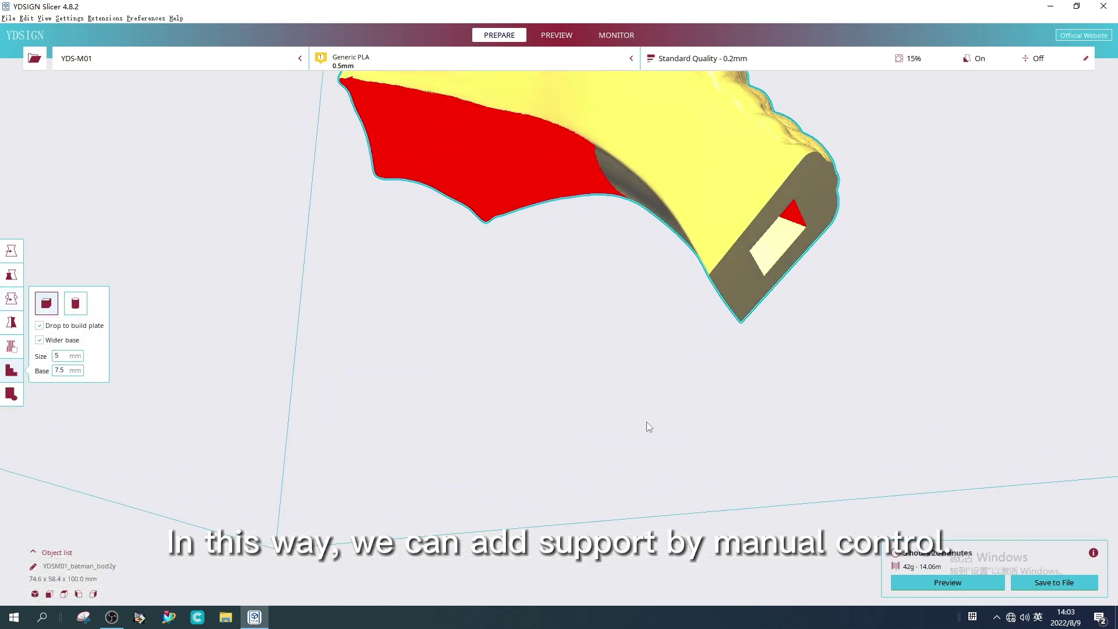
right_click_drag(646, 423, 624, 457)
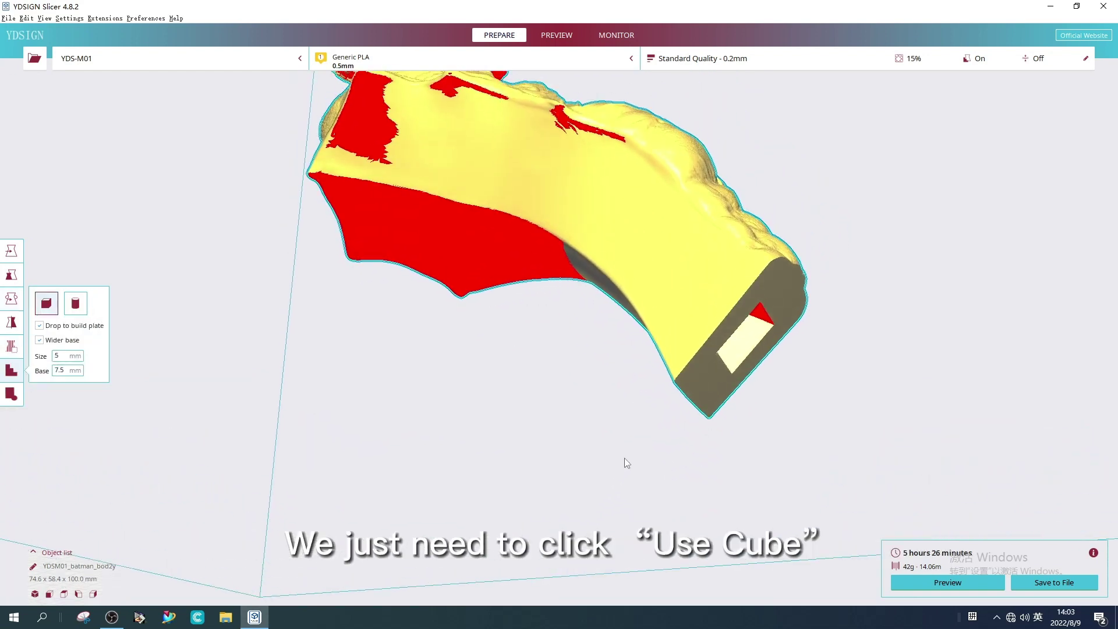
left_click(679, 382)
Add more cube supports side by side along the bottom edge of the bust's base, forming a wider footing on the build plate.
right_click_drag(713, 411, 588, 407)
scroll(524, 396, "up", 3)
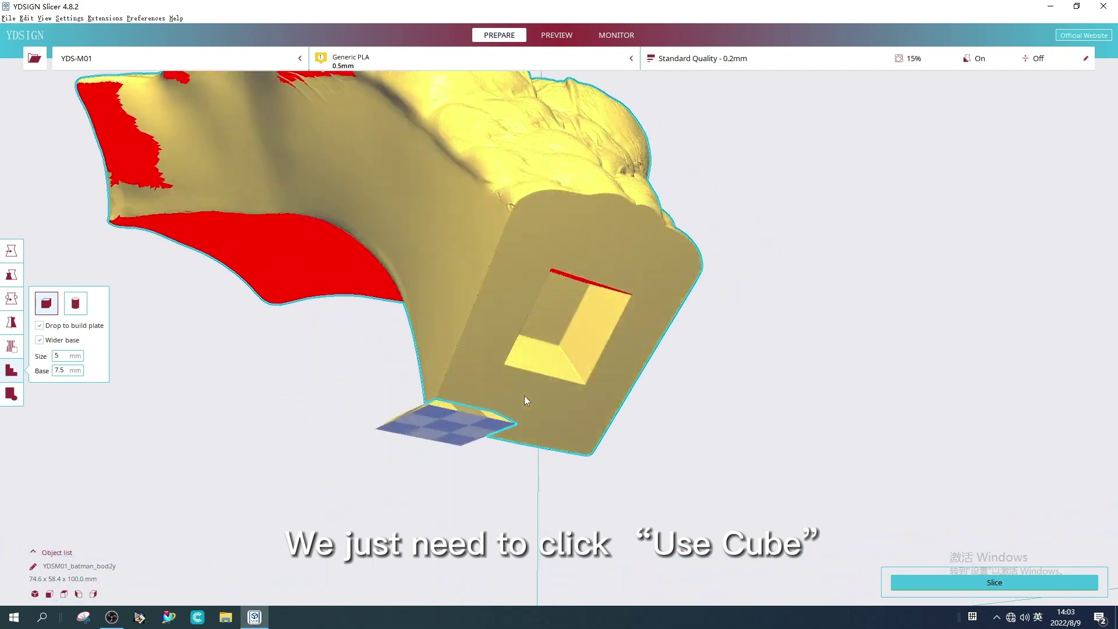
left_click(503, 437)
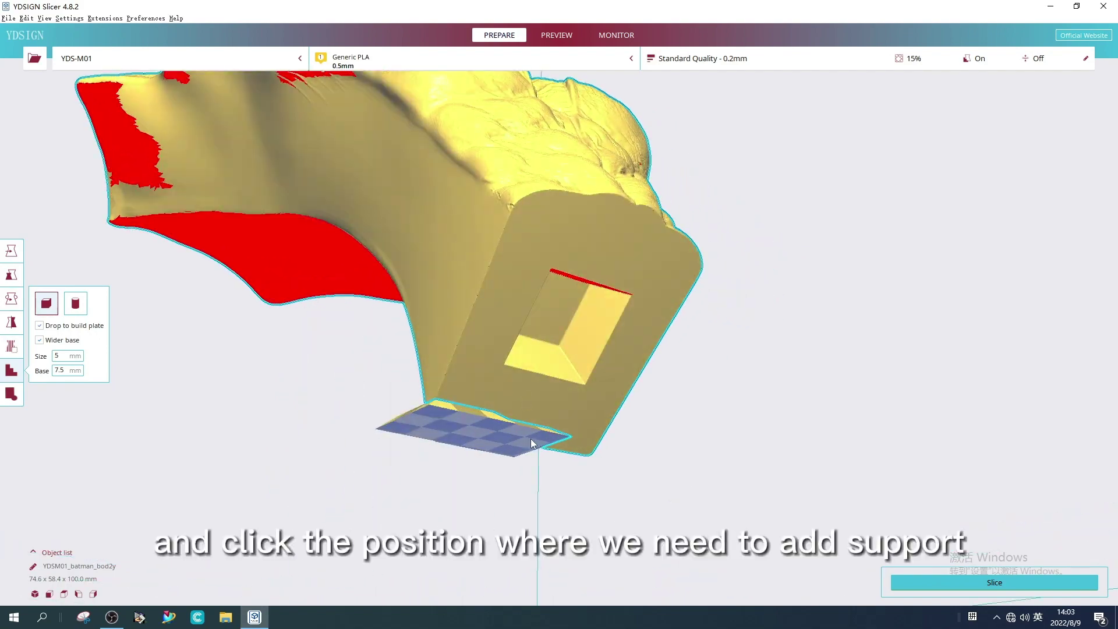
left_click(564, 448)
right_click_drag(575, 448, 421, 400)
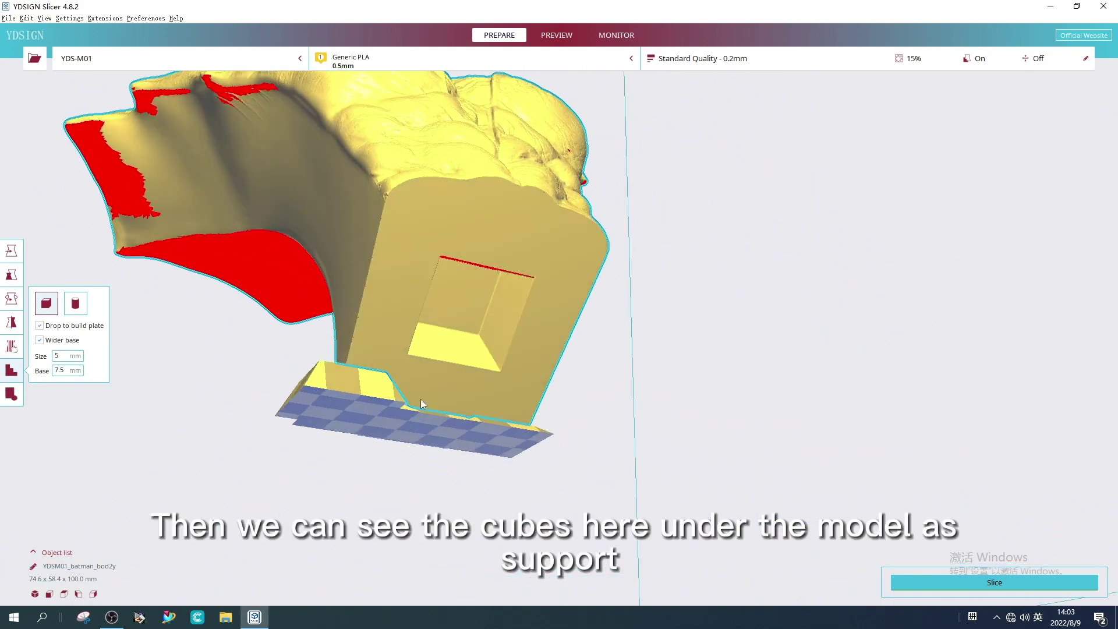
right_click_drag(488, 409, 846, 552)
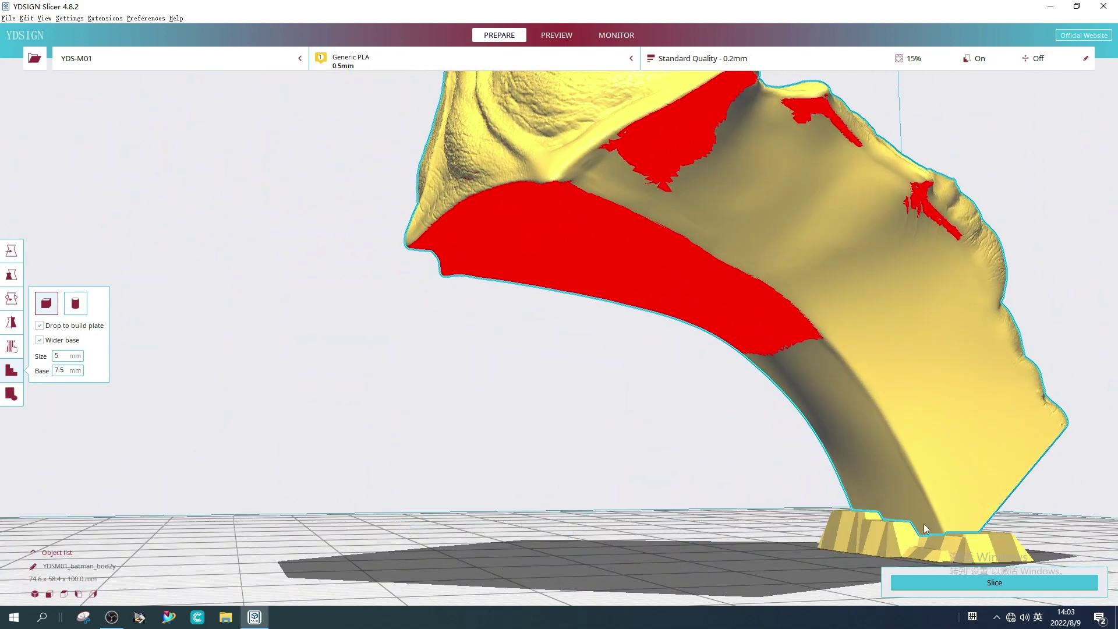
Place four support blockers in a row over the small red overhang areas along one side of the bust.
right_click_drag(925, 522, 728, 499)
mouse_move(588, 401)
right_mouse_down()
mouse_move(606, 431)
mouse_move(567, 407)
right_mouse_up()
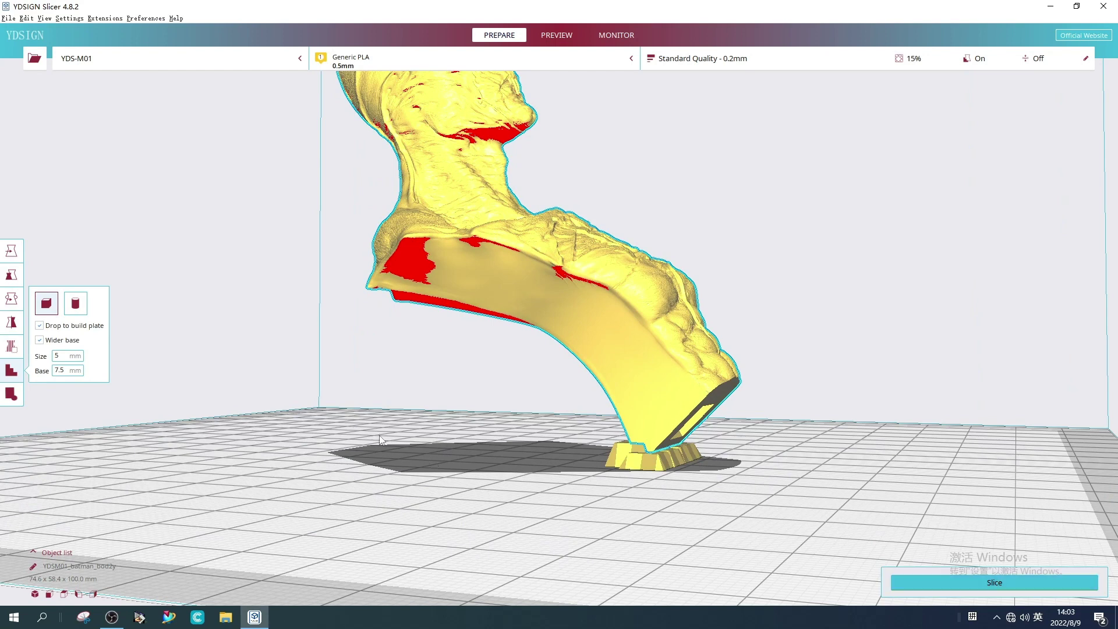
left_click(12, 346)
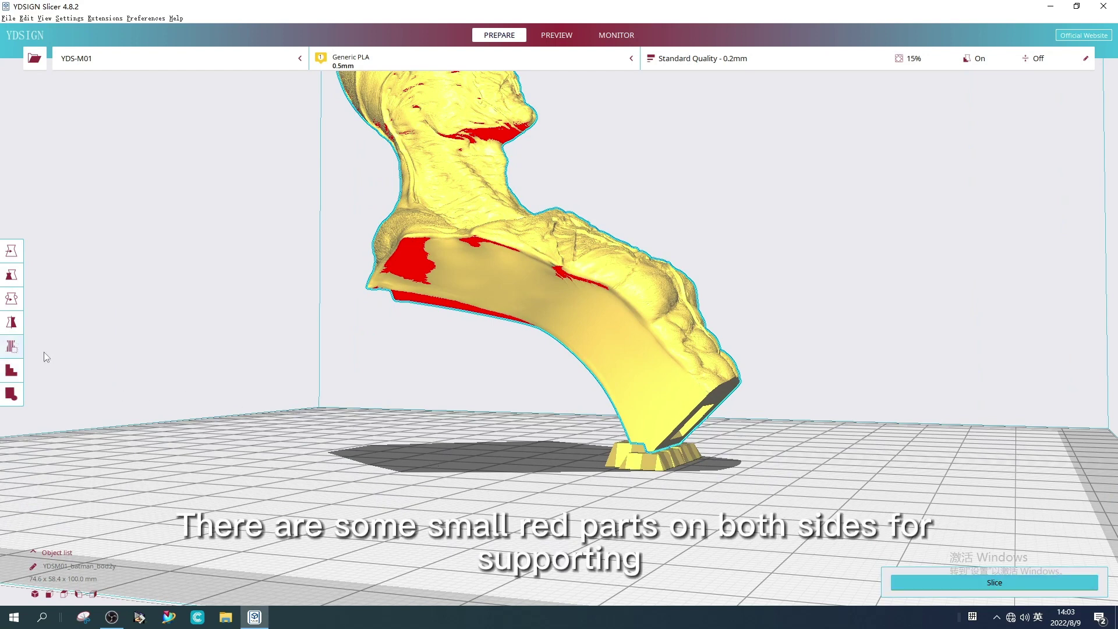
left_click(478, 239)
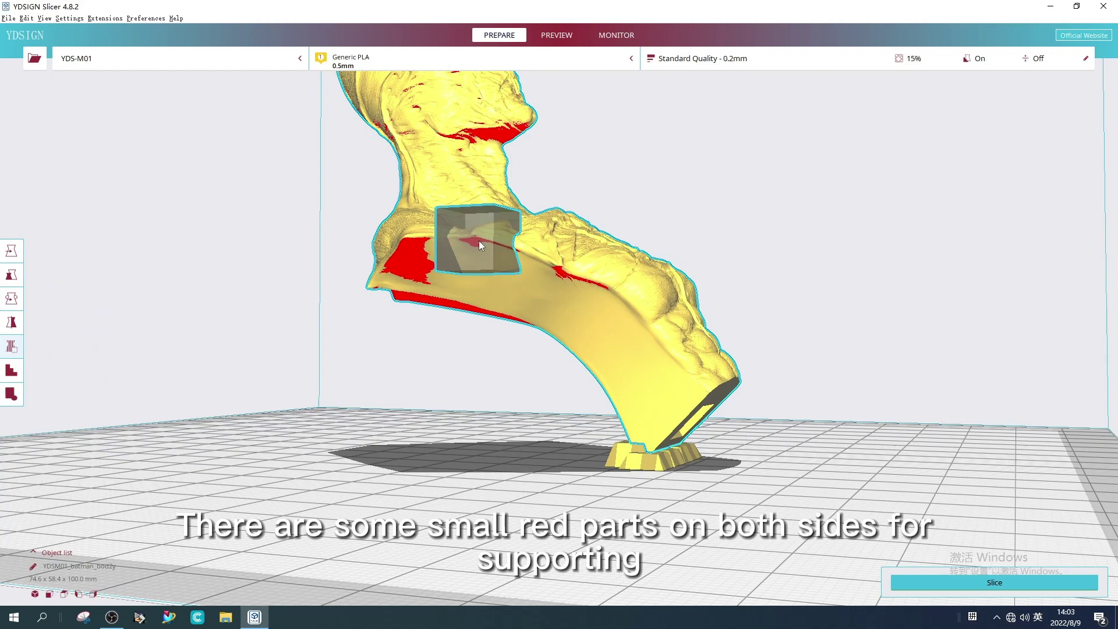
left_click(518, 252)
left_click(563, 277)
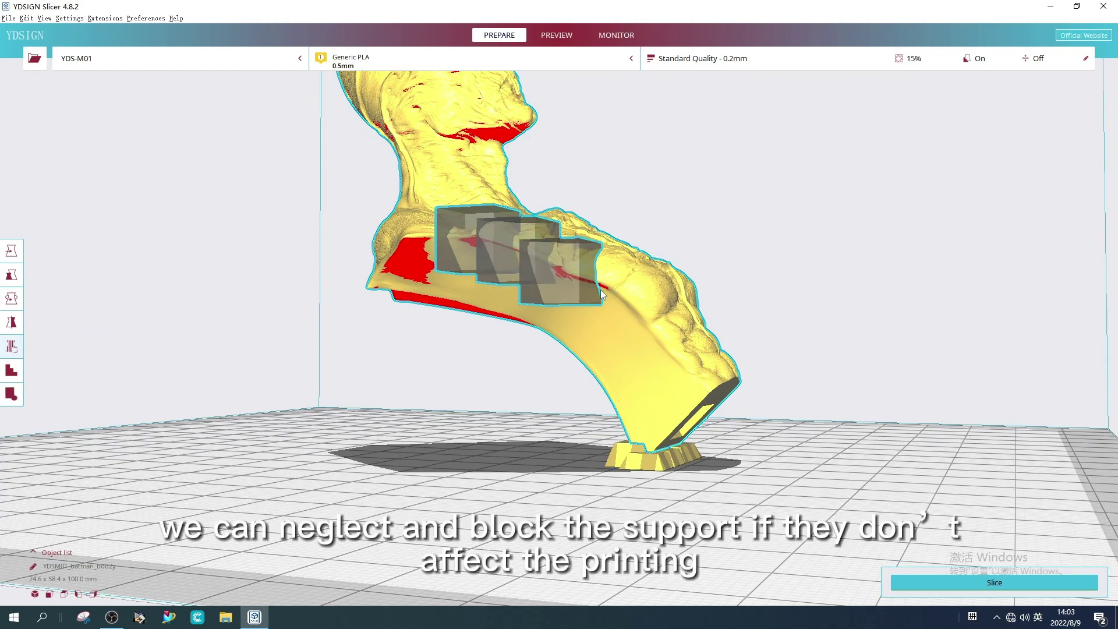
left_click(601, 293)
Place three support blockers over the matching red overhang areas on the opposite side of the bust.
right_click_drag(658, 298, 409, 309)
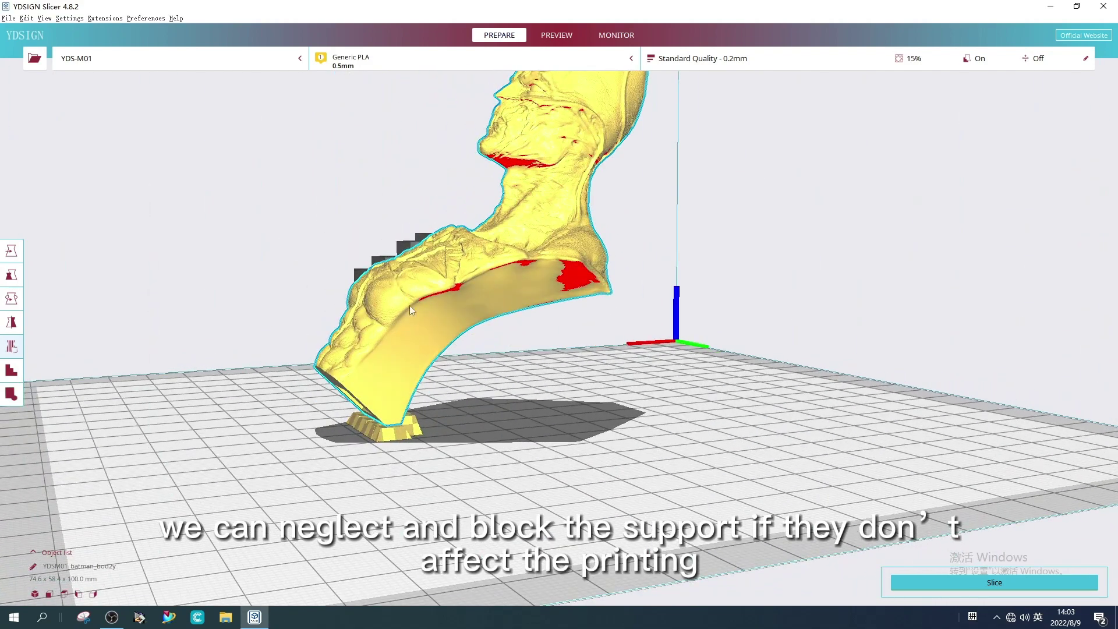
left_click(445, 292)
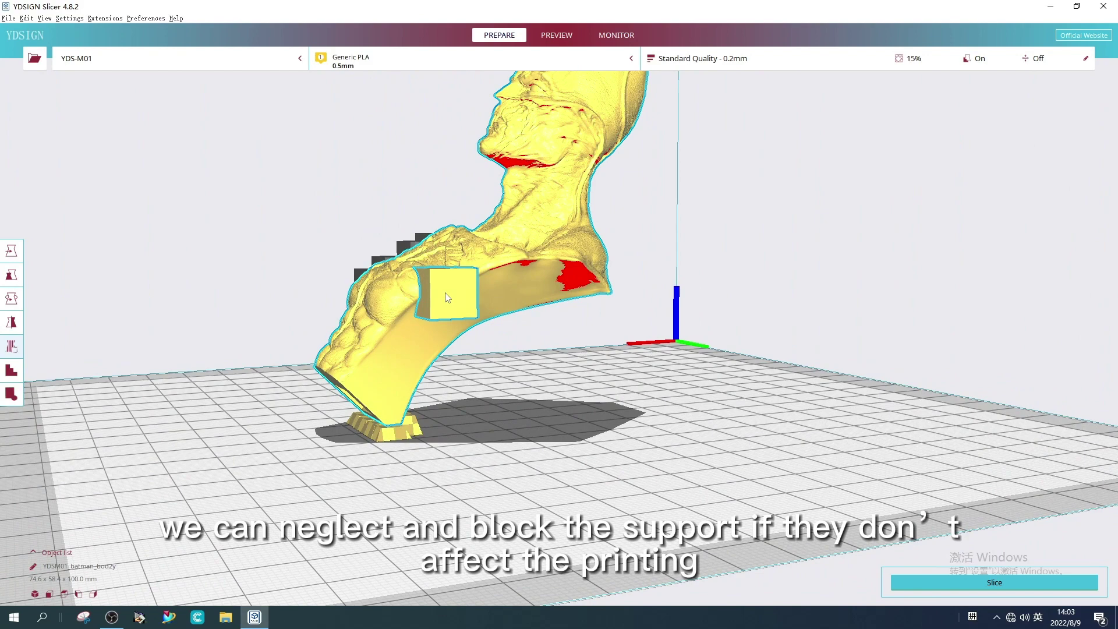
left_click(507, 266)
right_click_drag(552, 271, 720, 426)
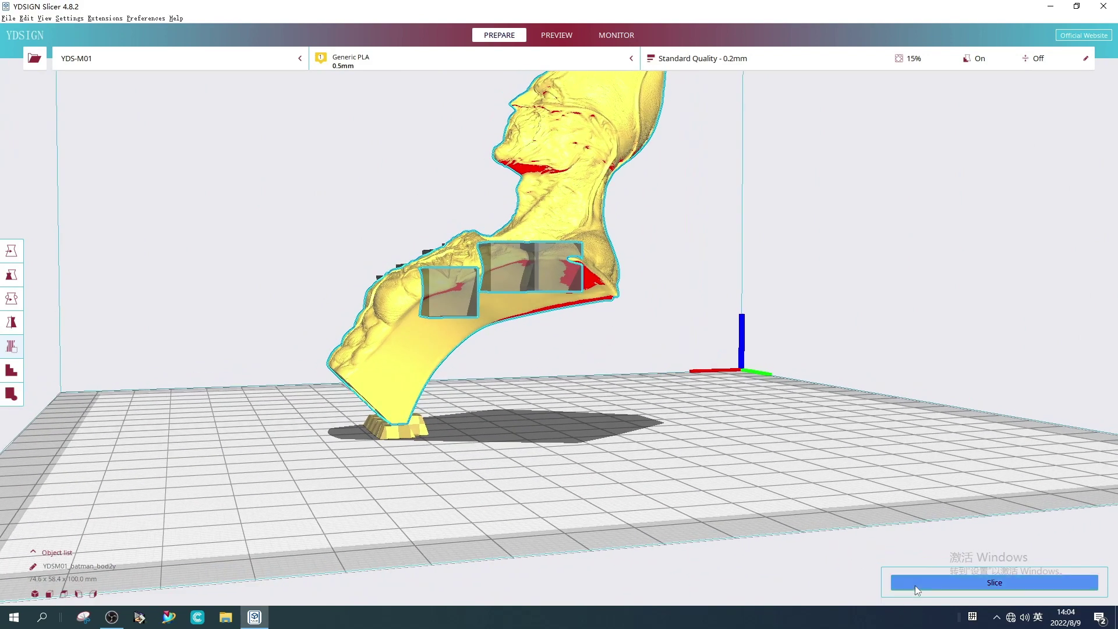
Slice the bust with its custom supports and blockers and open the layer preview.
right_click_drag(826, 524, 699, 430)
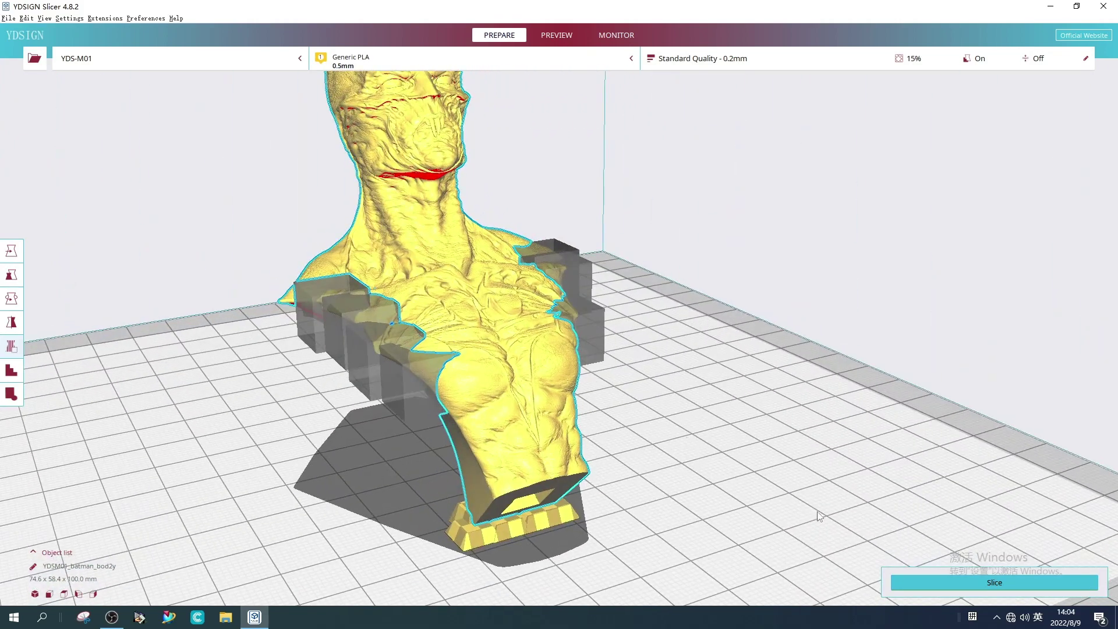
left_click(916, 585)
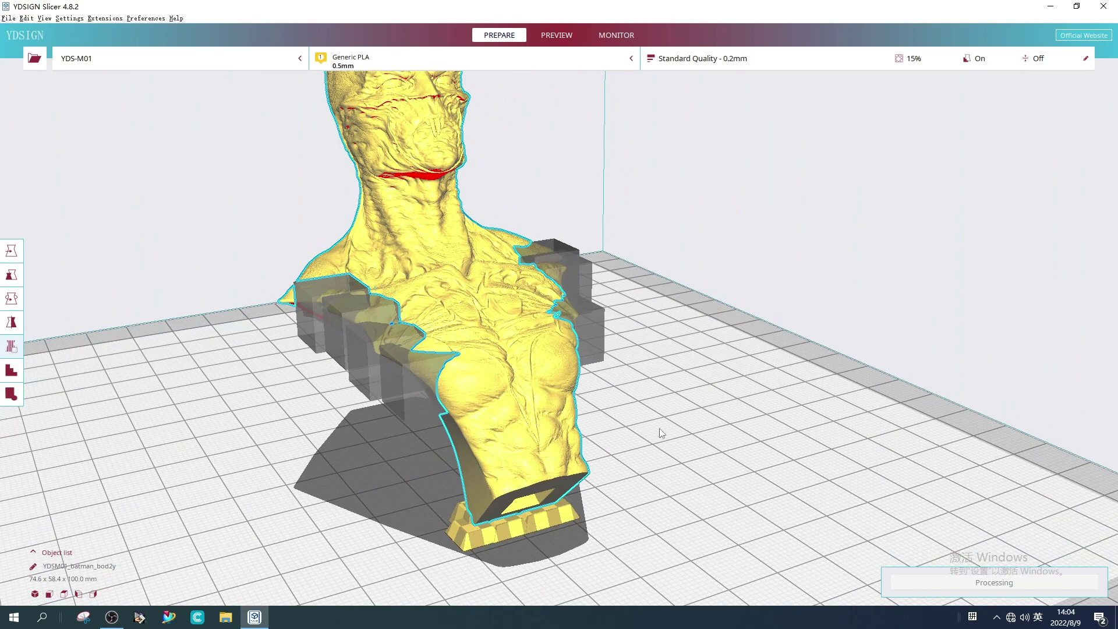
right_click_drag(669, 431, 709, 399)
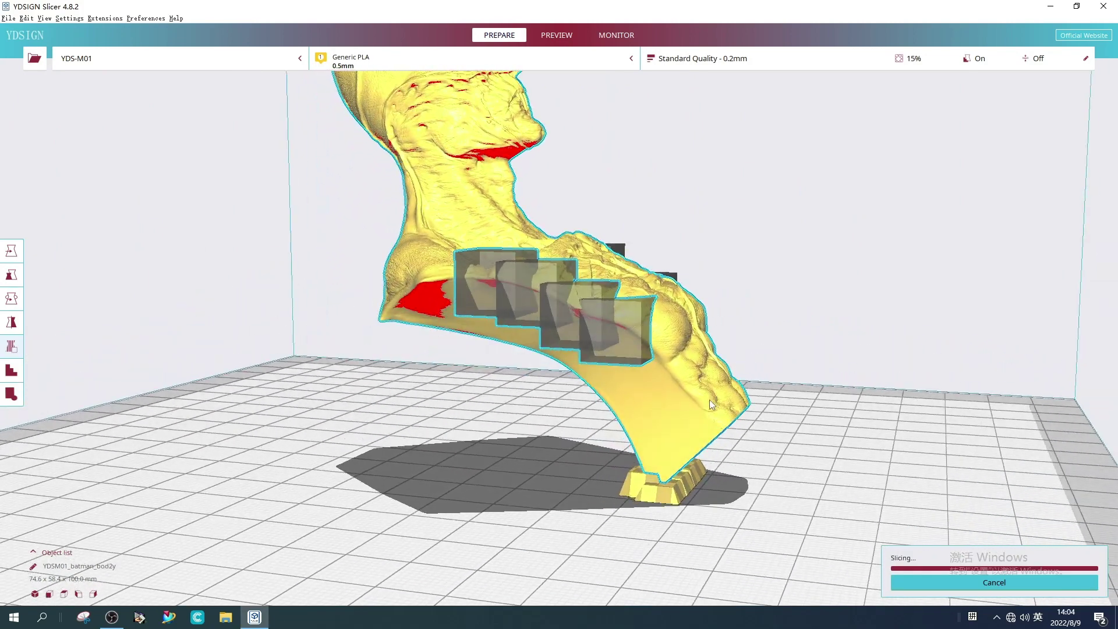
scroll(709, 399, "down", 2)
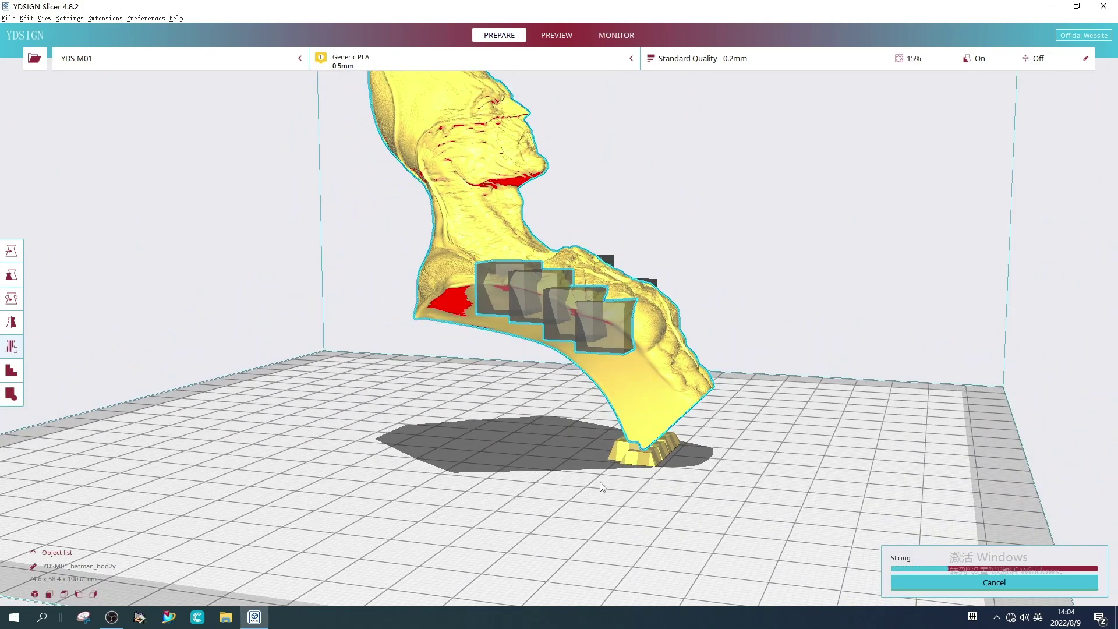
right_click_drag(514, 411, 578, 402)
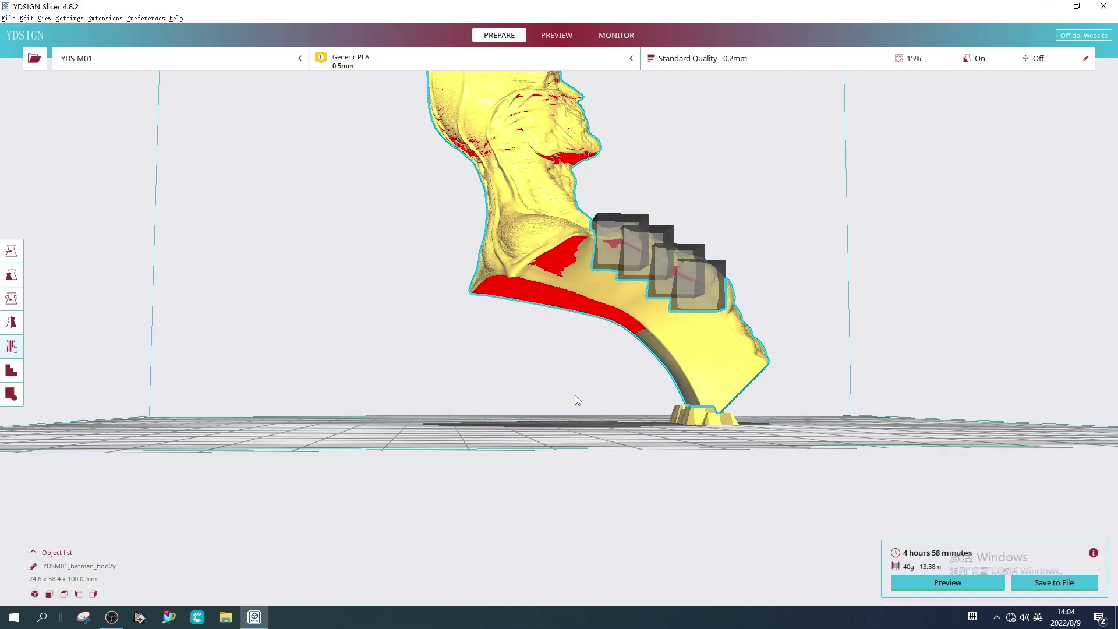
mouse_move(575, 395)
right_mouse_down()
mouse_move(609, 386)
mouse_move(592, 389)
right_mouse_up()
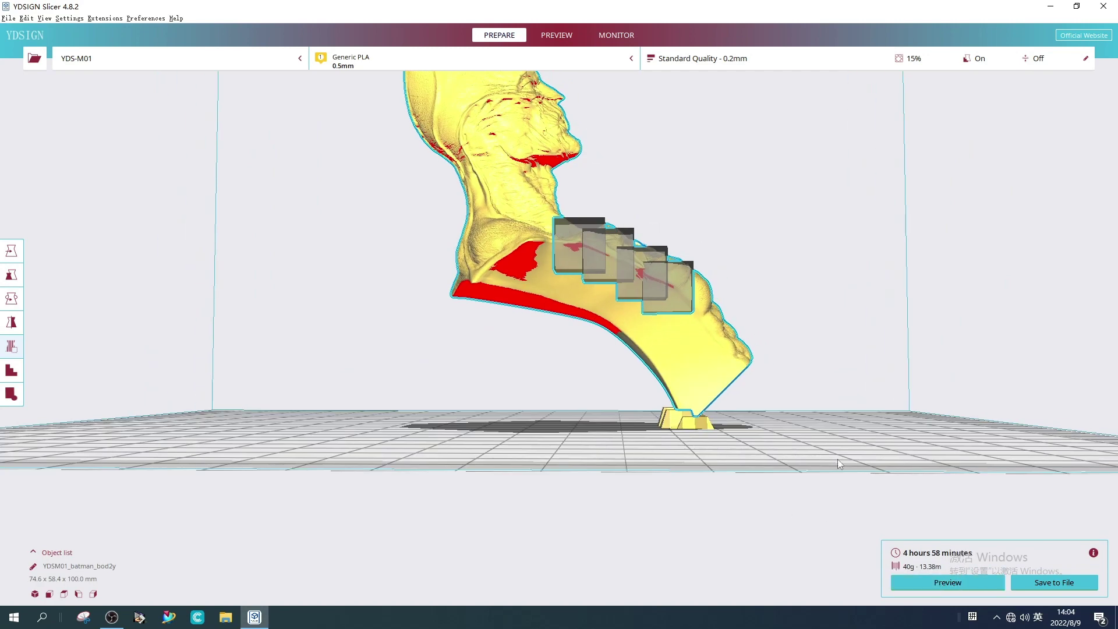
right_click_drag(837, 458, 781, 442)
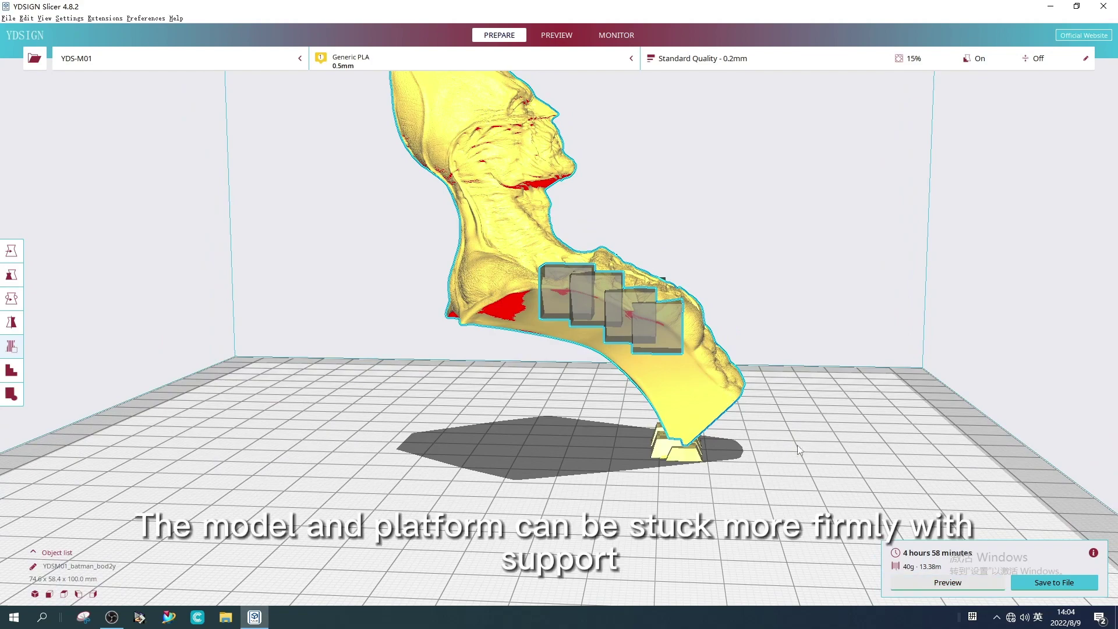
left_click(922, 582)
Examine the blocked side areas and the custom supports where the bust's base meets the build plate.
scroll(665, 383, "up", 5)
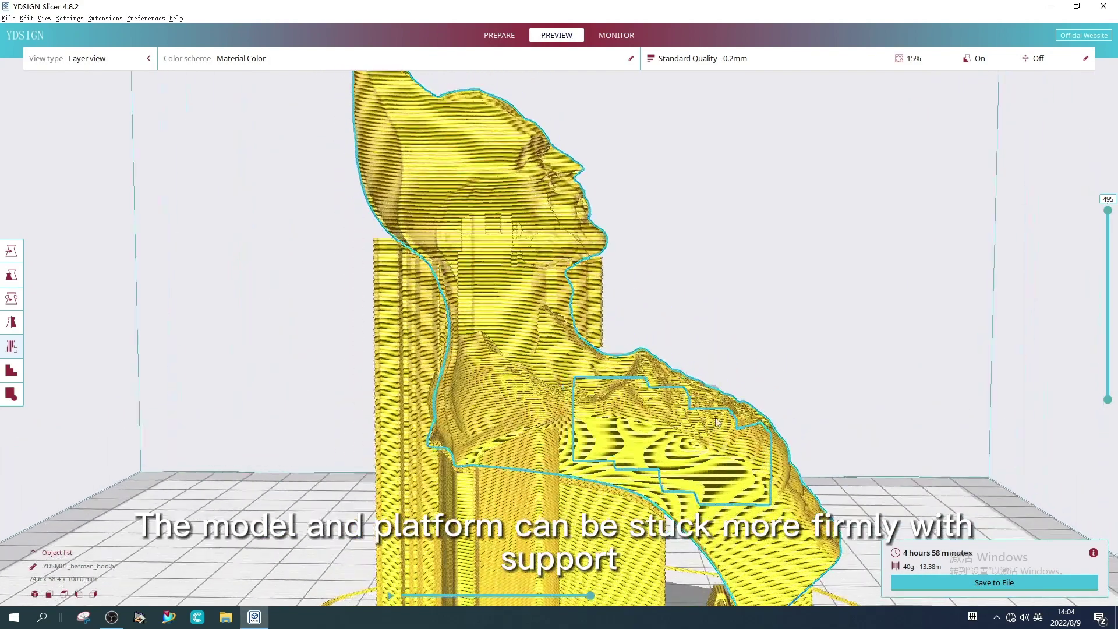
right_click_drag(717, 422, 620, 406)
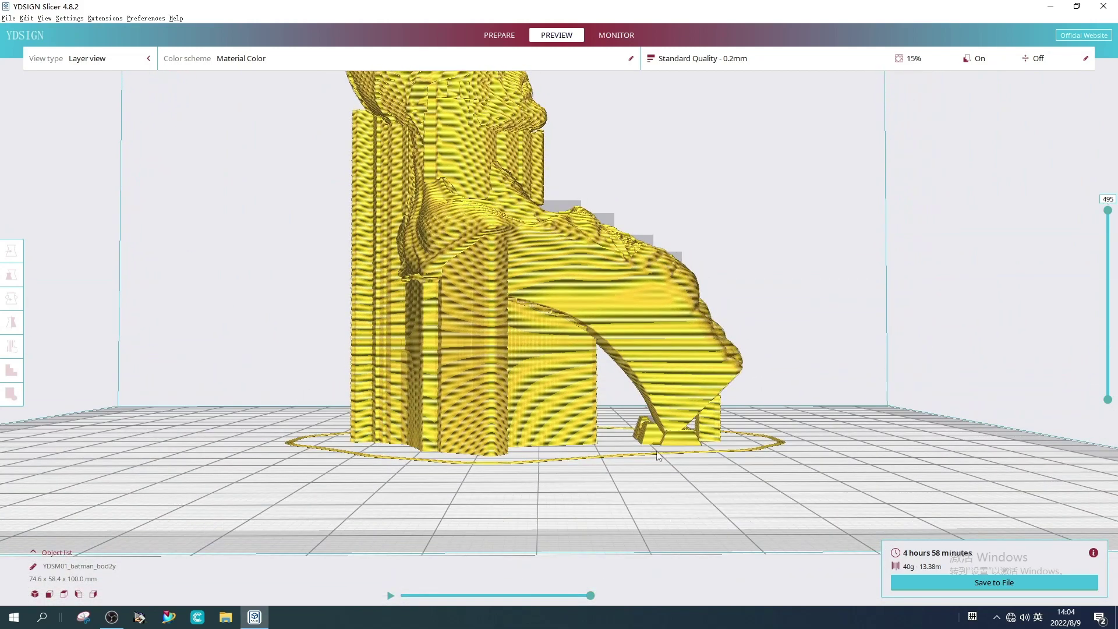
scroll(646, 450, "up", 3)
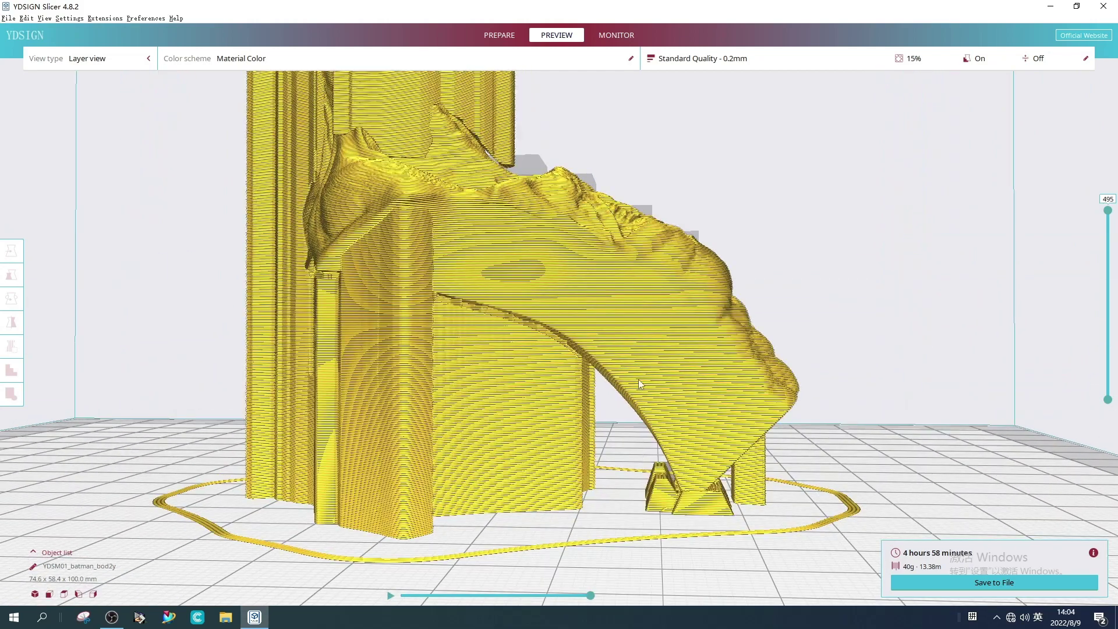
Show the print settings beside the preview and lower the displayed layer to 26 to examine the pattern inside the supports.
left_click(705, 61)
left_click_drag(756, 82, 142, 83)
right_click_drag(622, 372, 1048, 280)
left_click_drag(1108, 211, 1108, 377)
right_click_drag(862, 373, 806, 335)
scroll(807, 335, "down", 2)
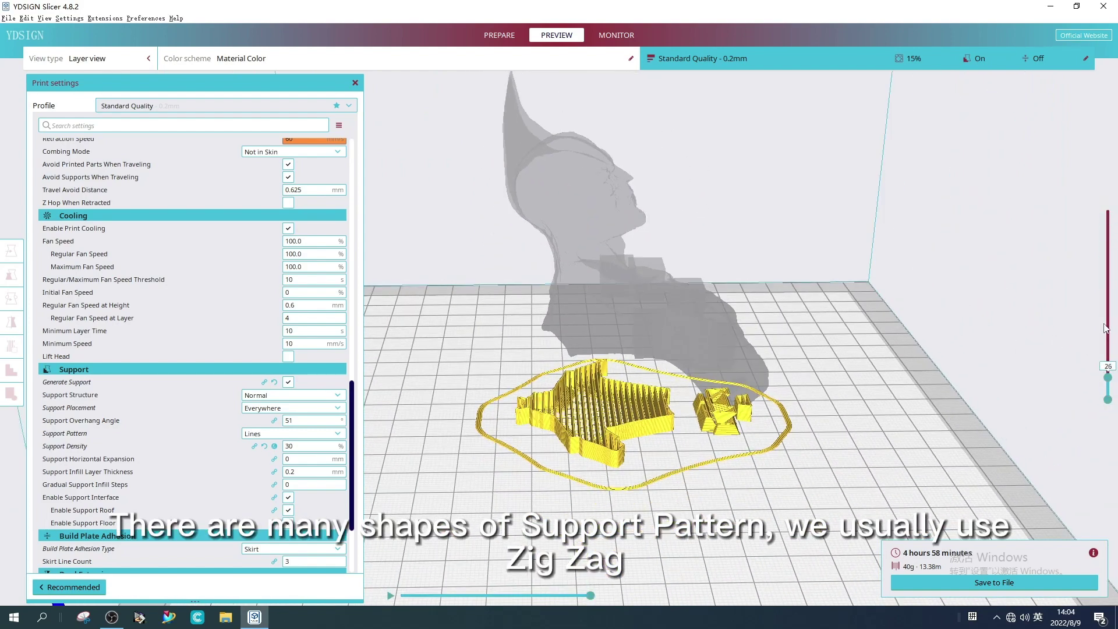
left_click_drag(1108, 379, 1070, 225)
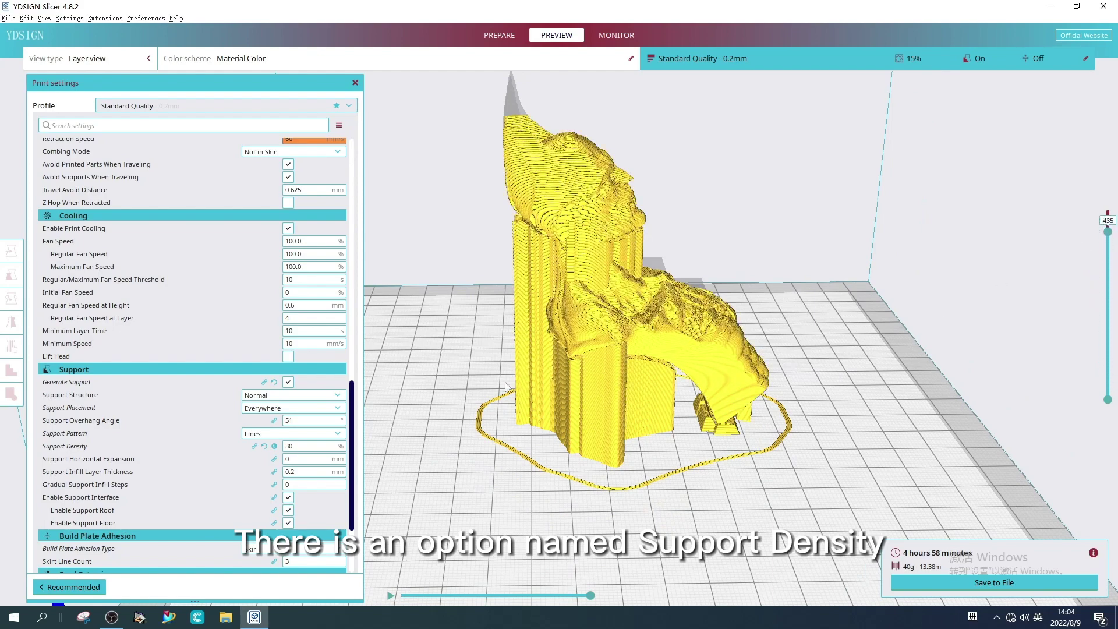
Check the support pattern options, set the support density to 60%, and reslice to view all layers of the bust.
left_click(322, 434)
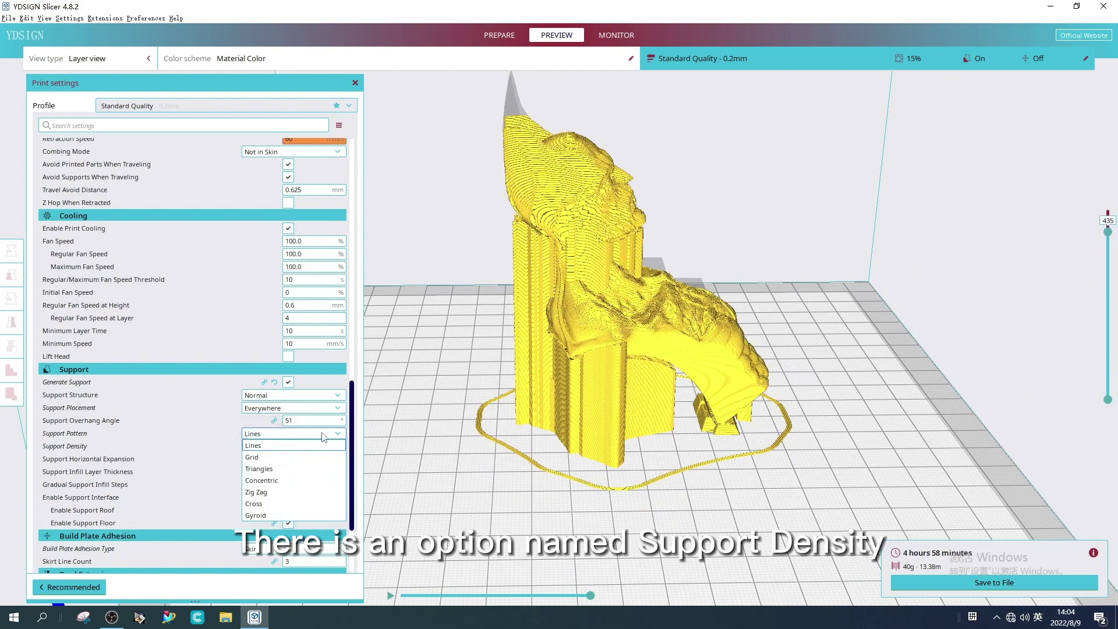
left_click(323, 435)
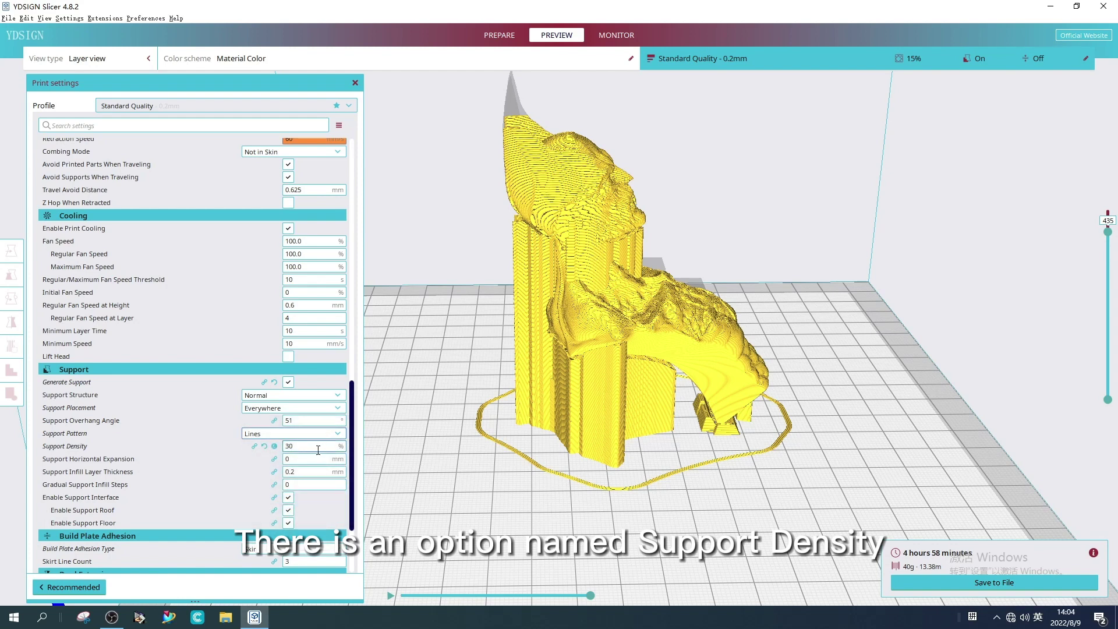
double_click(311, 449)
type("60")
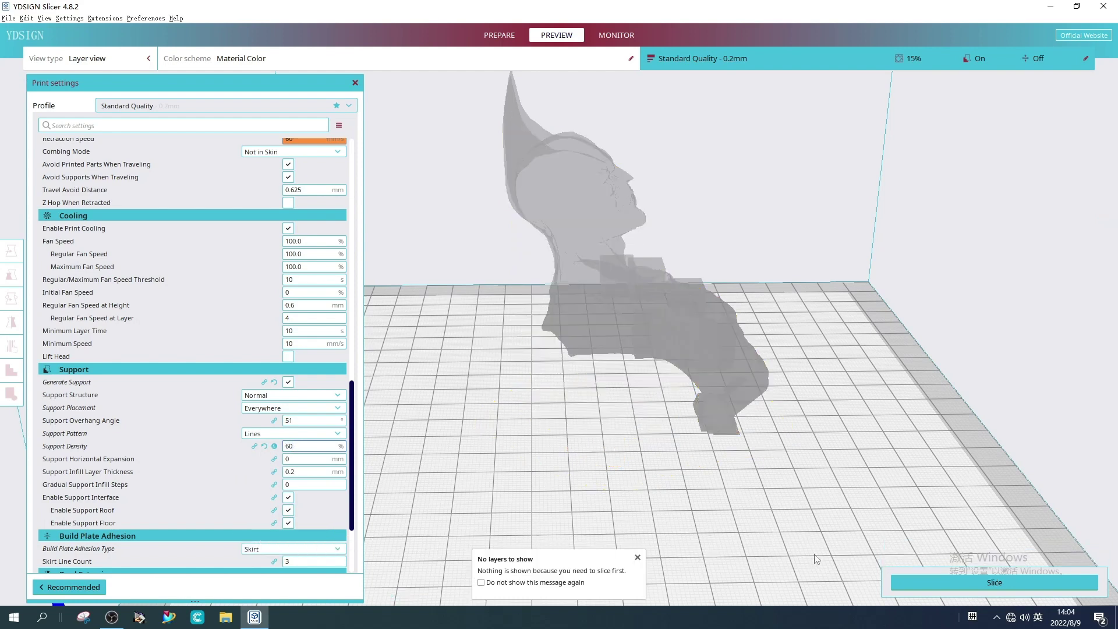
left_click(922, 583)
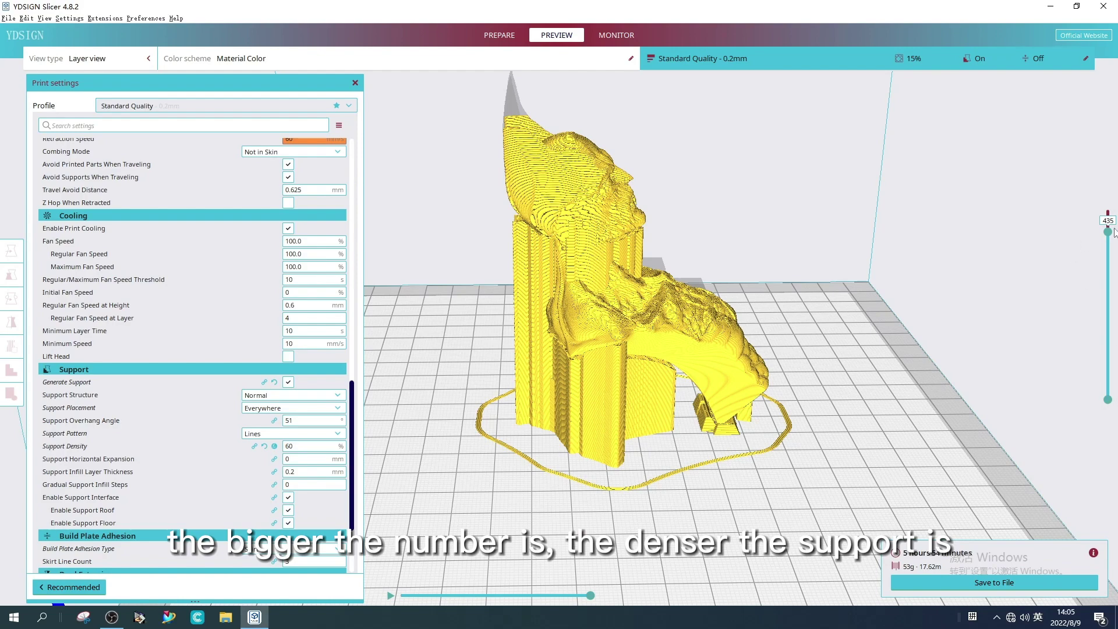
left_click_drag(1107, 233, 1107, 209)
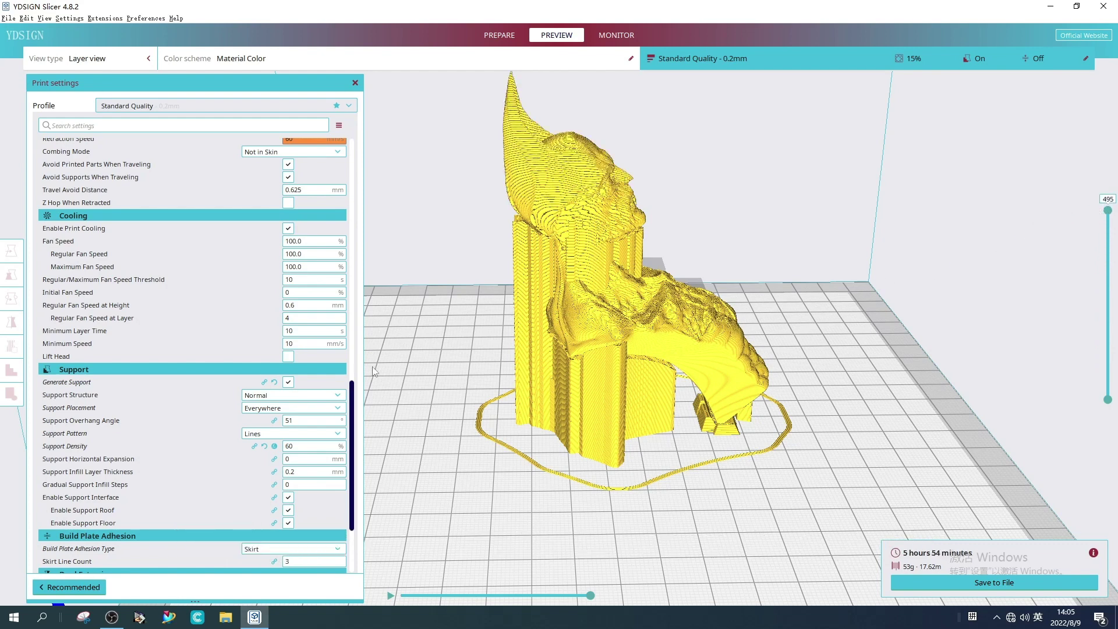
Set the support density to 30% and slice the bust again.
double_click(297, 446)
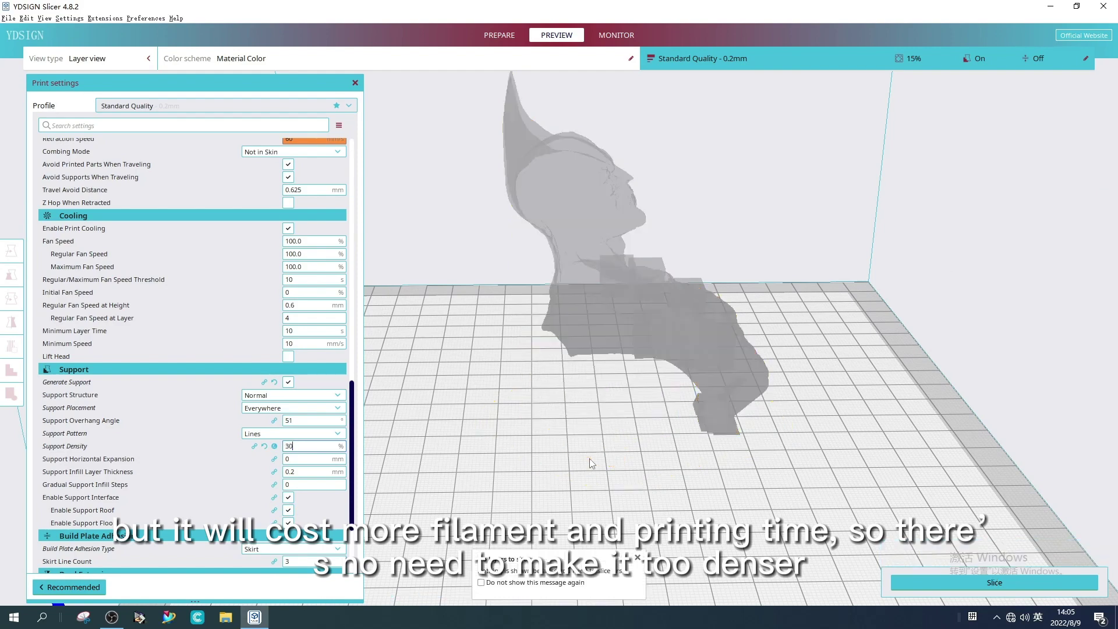
left_click(927, 582)
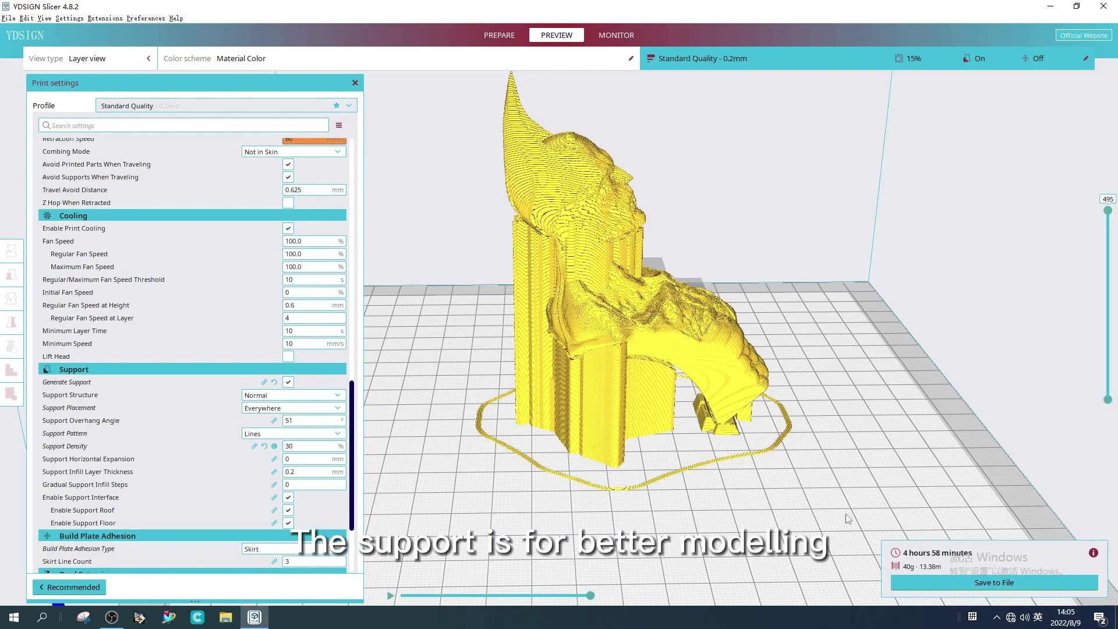
right_click_drag(732, 436, 710, 409)
scroll(755, 458, "down", 3)
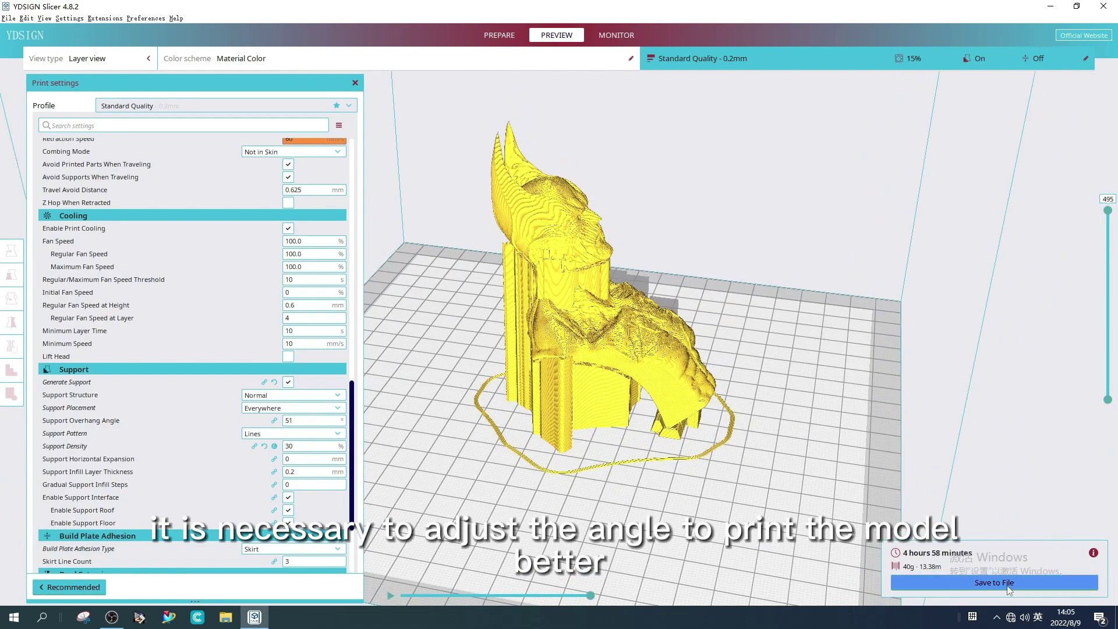
Save the sliced bust to the Desktop as the G-code file YDSM01_batman_bod2y and minimize the slicer.
left_click(993, 582)
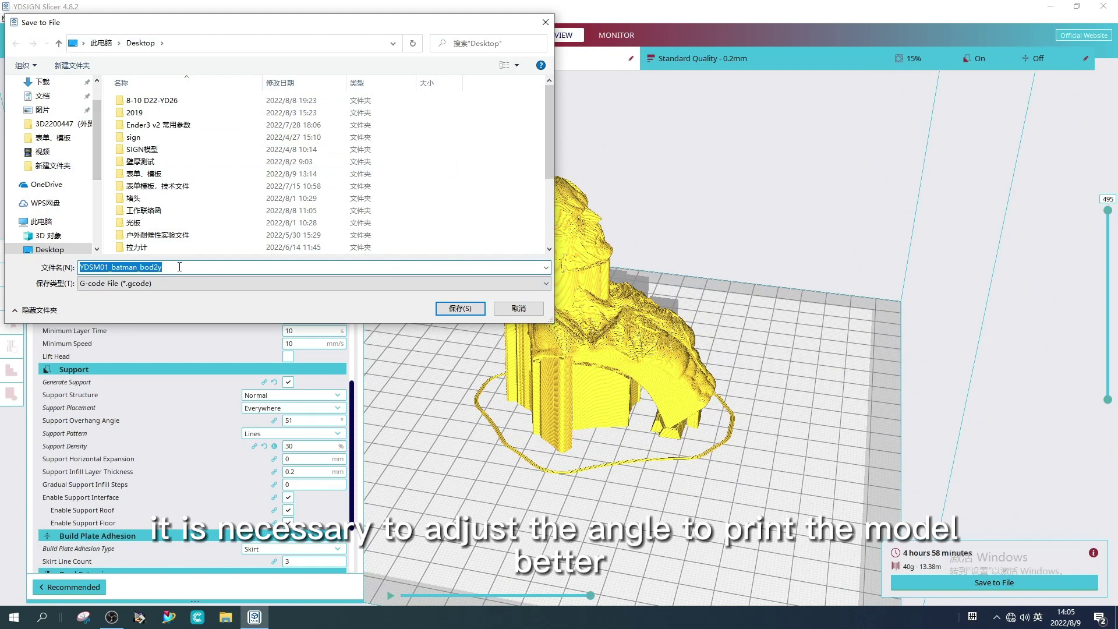
left_click(179, 267)
left_click(461, 309)
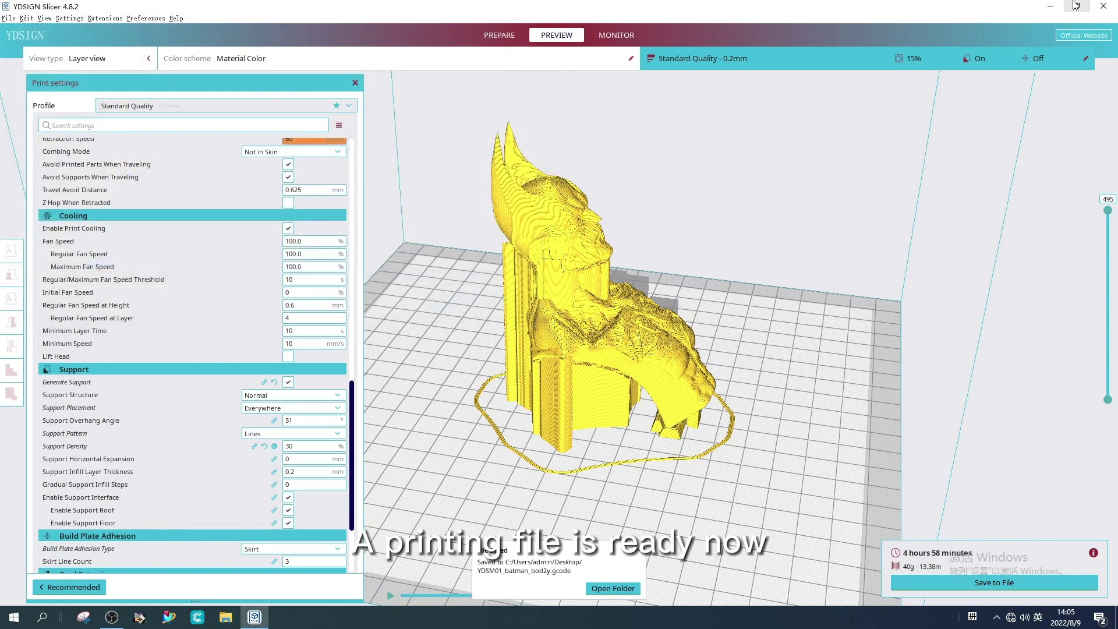
right_click_drag(899, 206, 871, 231)
left_click(1052, 7)
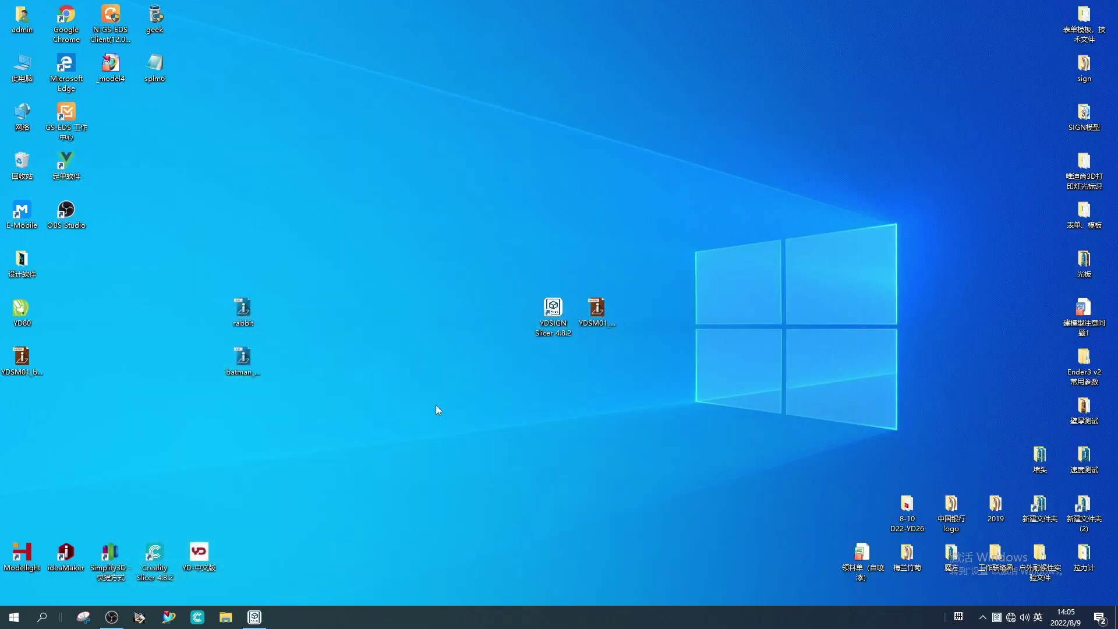